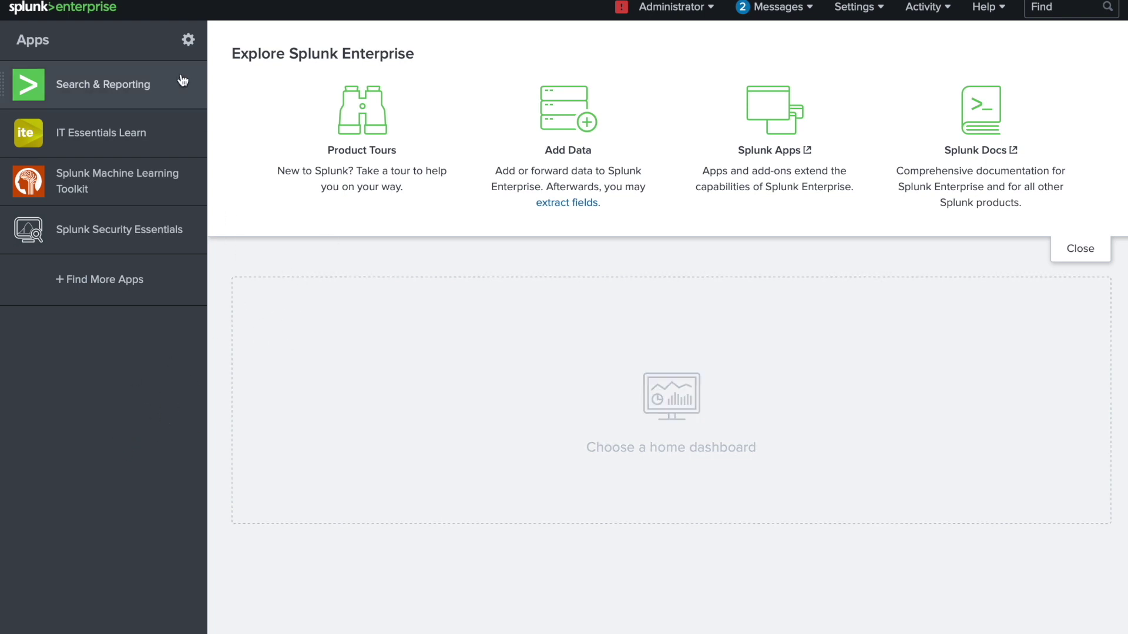
Step: Search the catalog of additional Splunk apps for "essential"
left_click(188, 41)
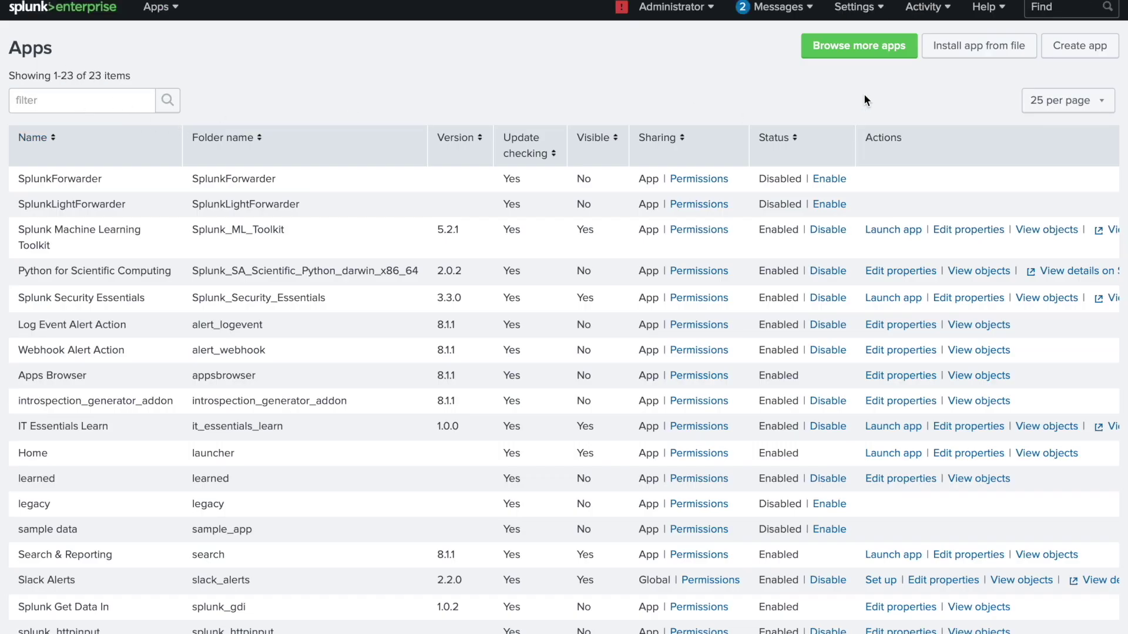
left_click(846, 51)
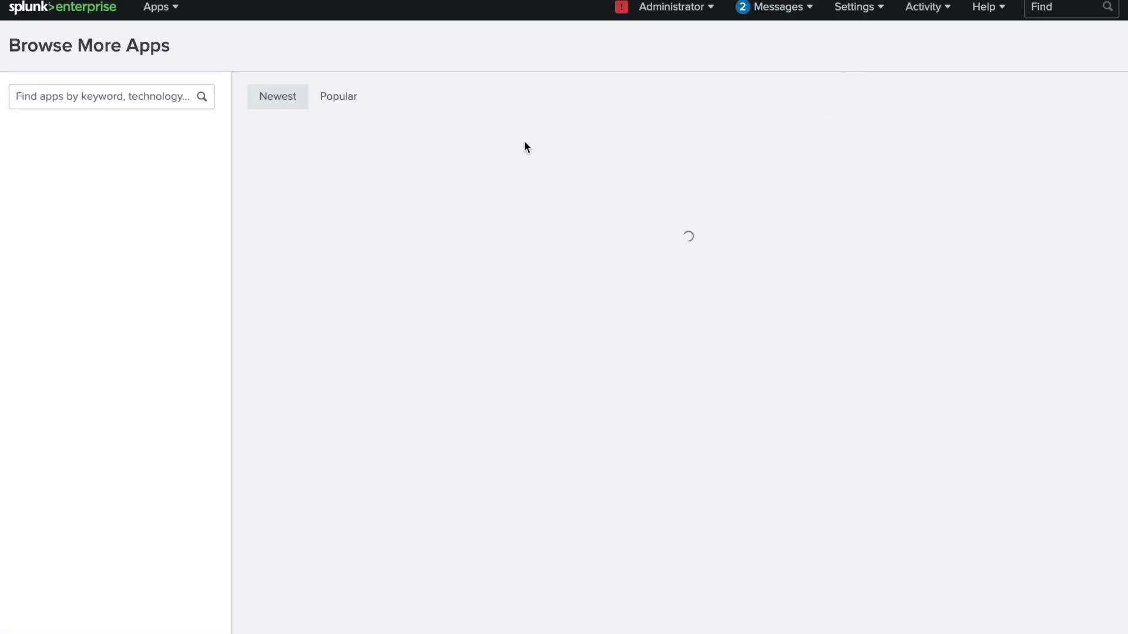
left_click(133, 96)
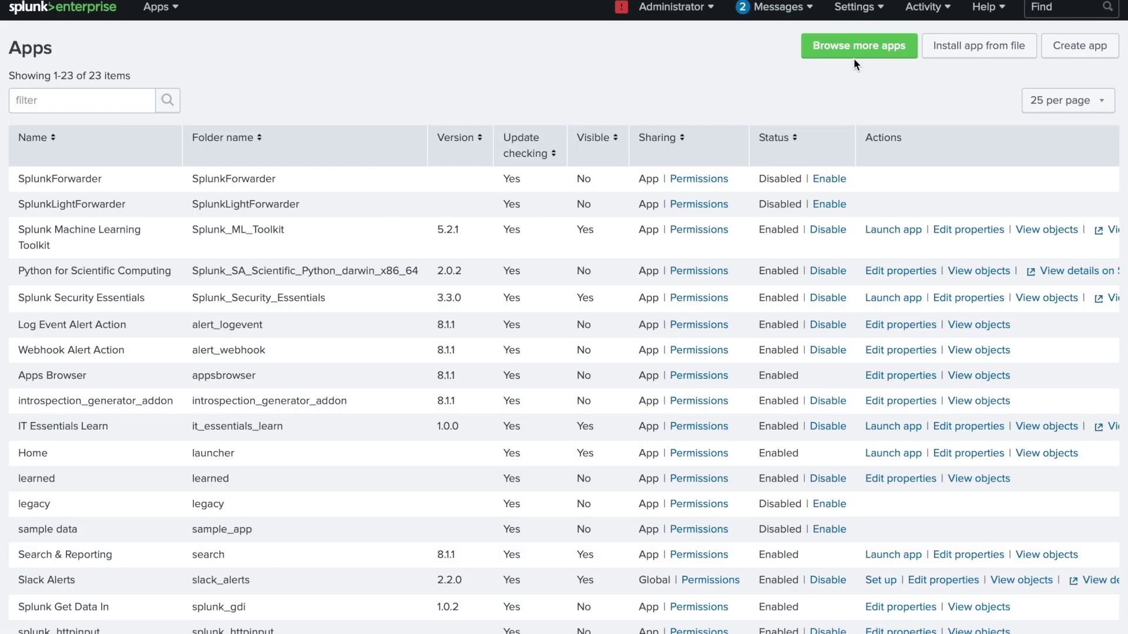
left_click(852, 53)
left_click(161, 97)
type("essential")
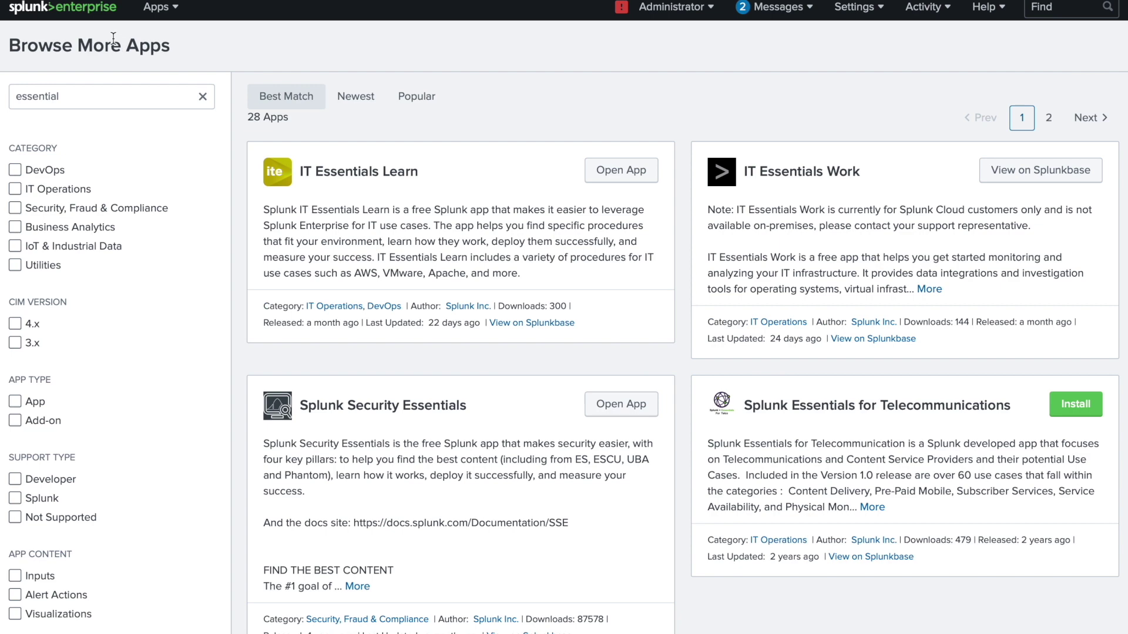
Step: Return to the Splunk home page, launch Splunk Security Essentials and show its Find Content guides
left_click(90, 9)
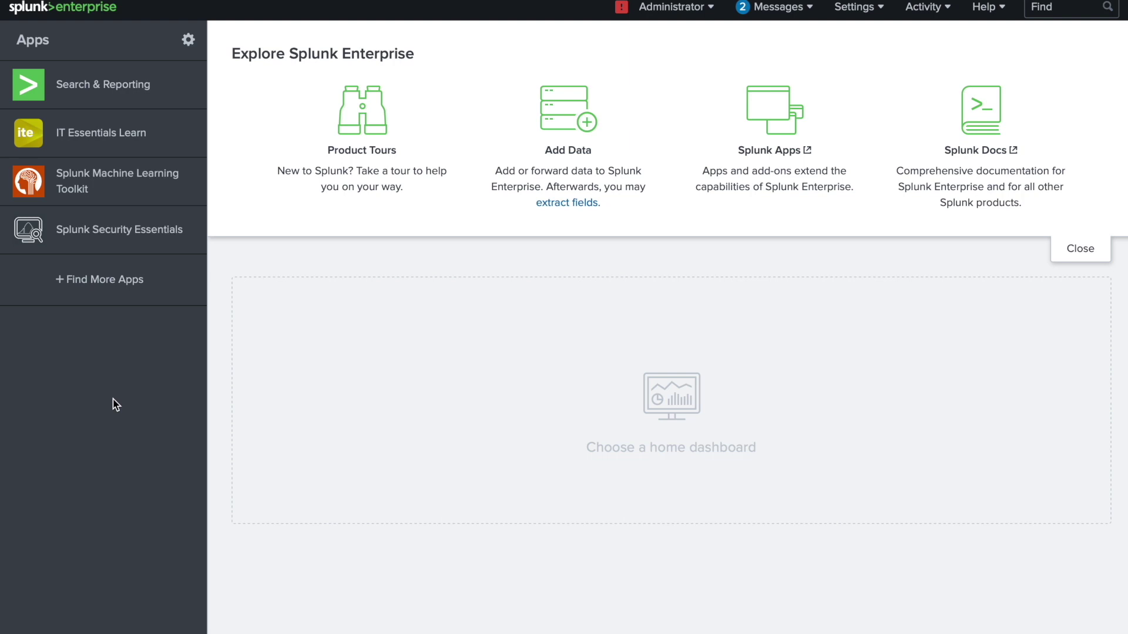
left_click(118, 240)
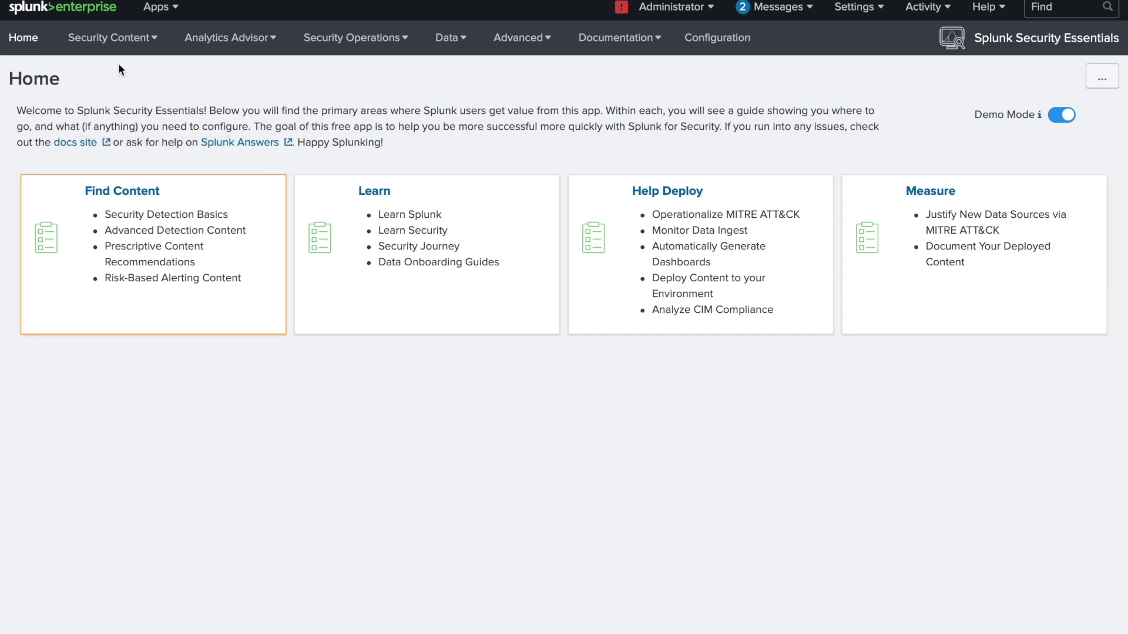
left_click(144, 199)
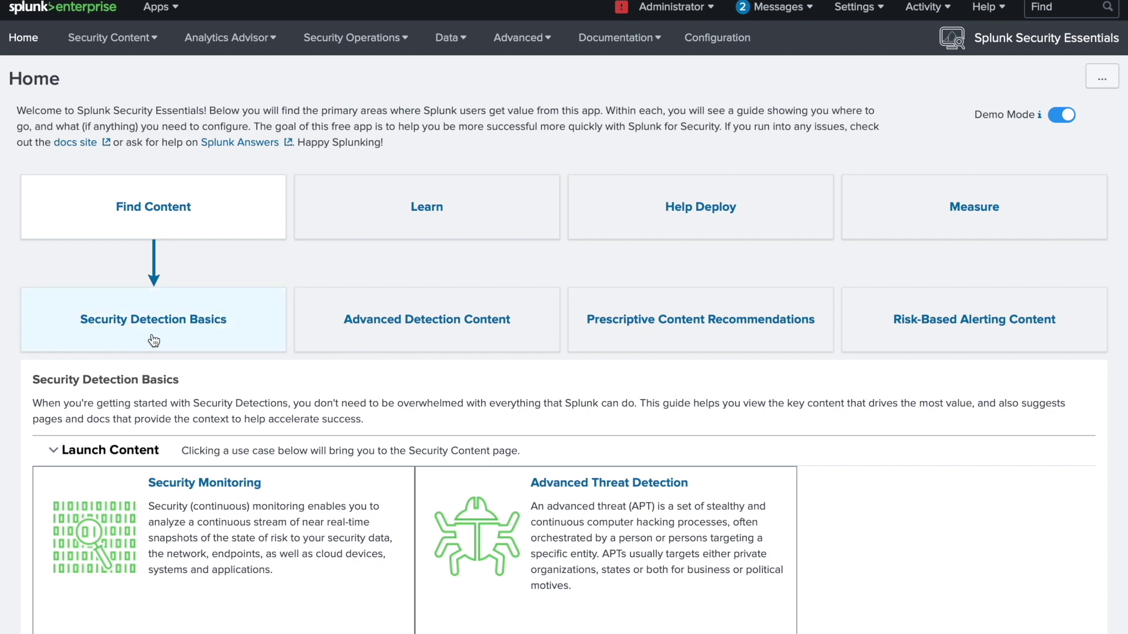
Step: View the Advanced Detection Content, Prescriptive Content Recommendations and Risk-Based Alerting Content guides
left_click(381, 332)
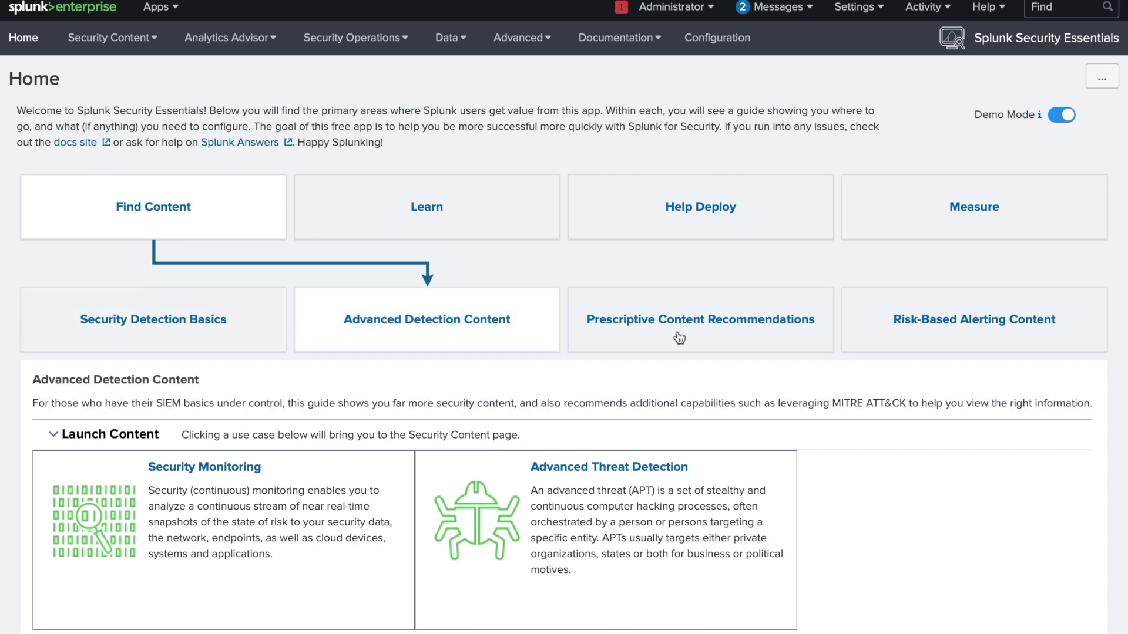
left_click(688, 334)
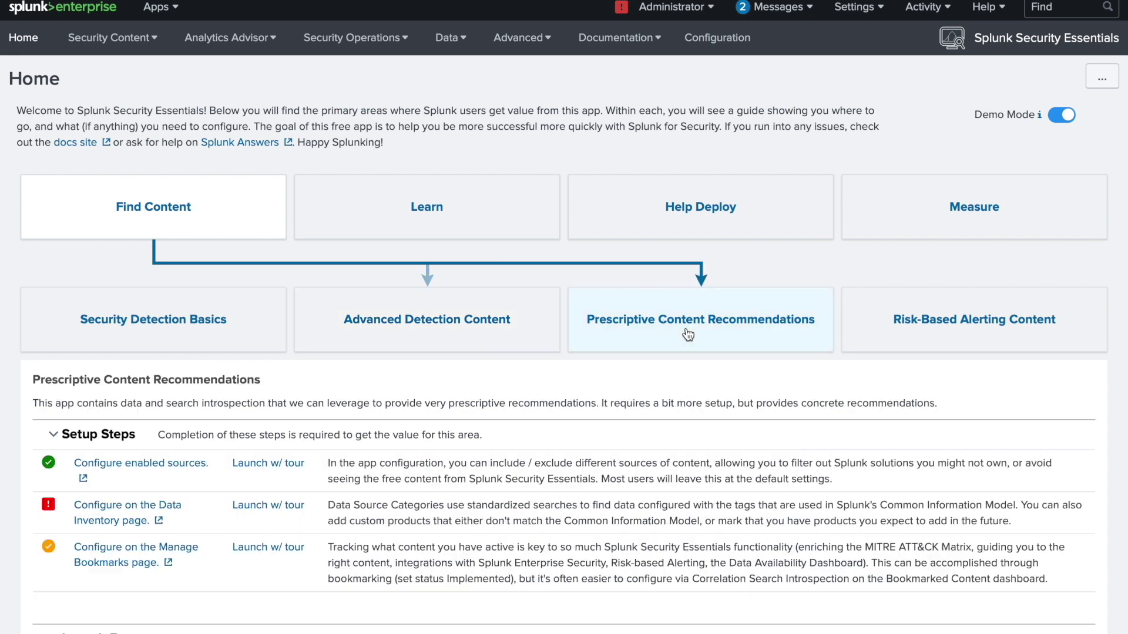
left_click(892, 351)
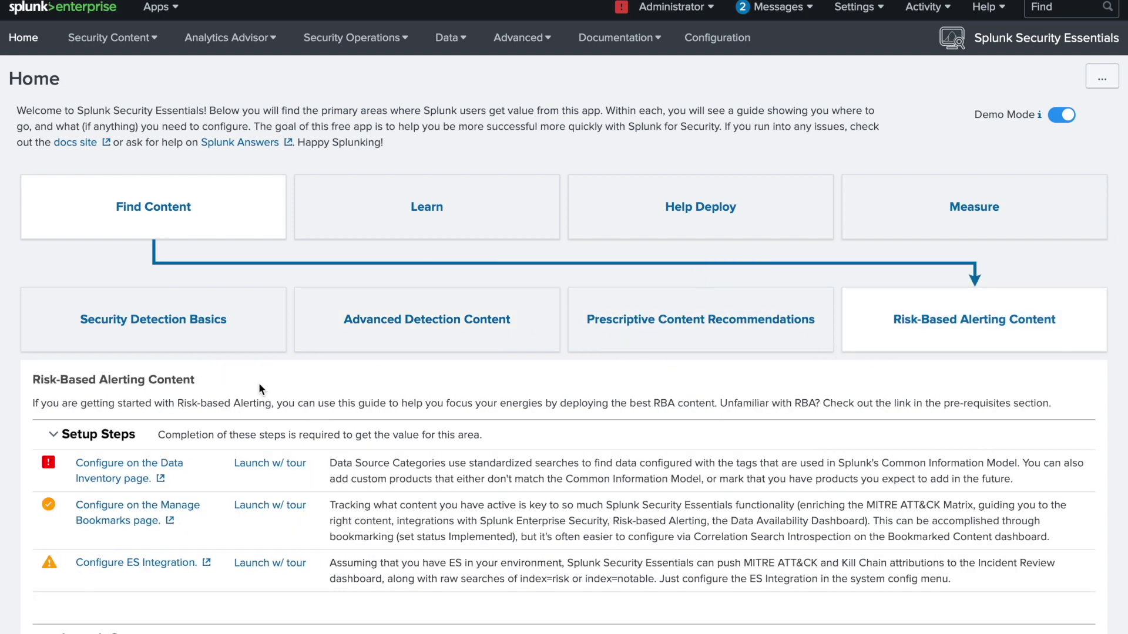
Step: Examine the use cases listed under Launch Content in the Security Detection Basics guide
left_click(202, 335)
scroll(287, 440, "down", 2)
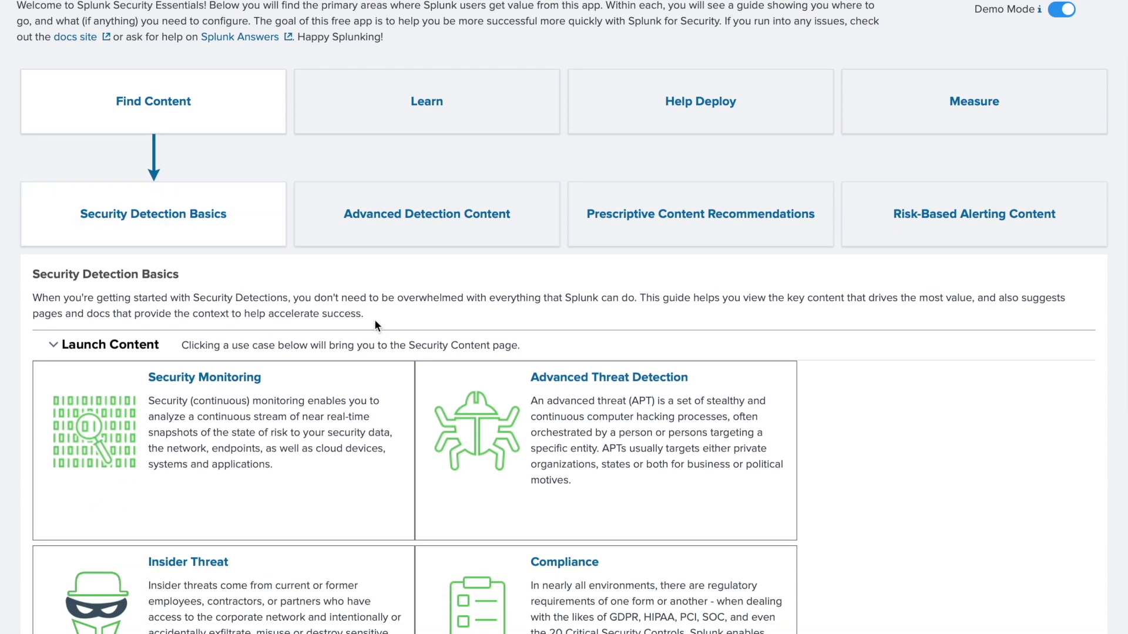
scroll(261, 464, "down", 1)
scroll(260, 460, "down", 2)
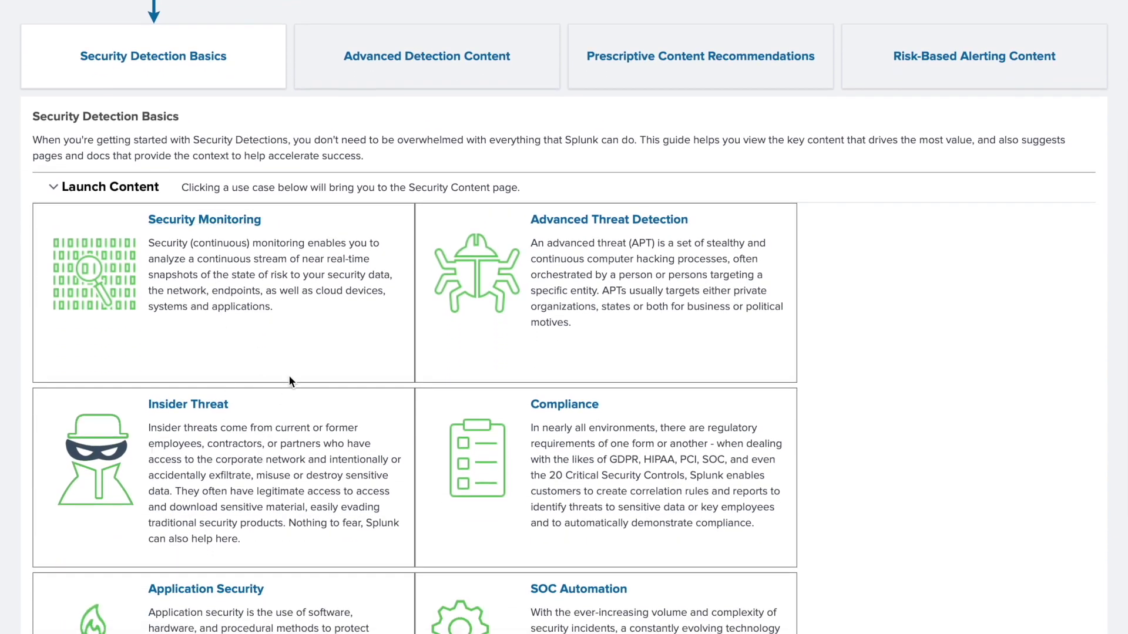
scroll(287, 376, "down", 4)
scroll(288, 376, "up", 1)
scroll(289, 376, "up", 7)
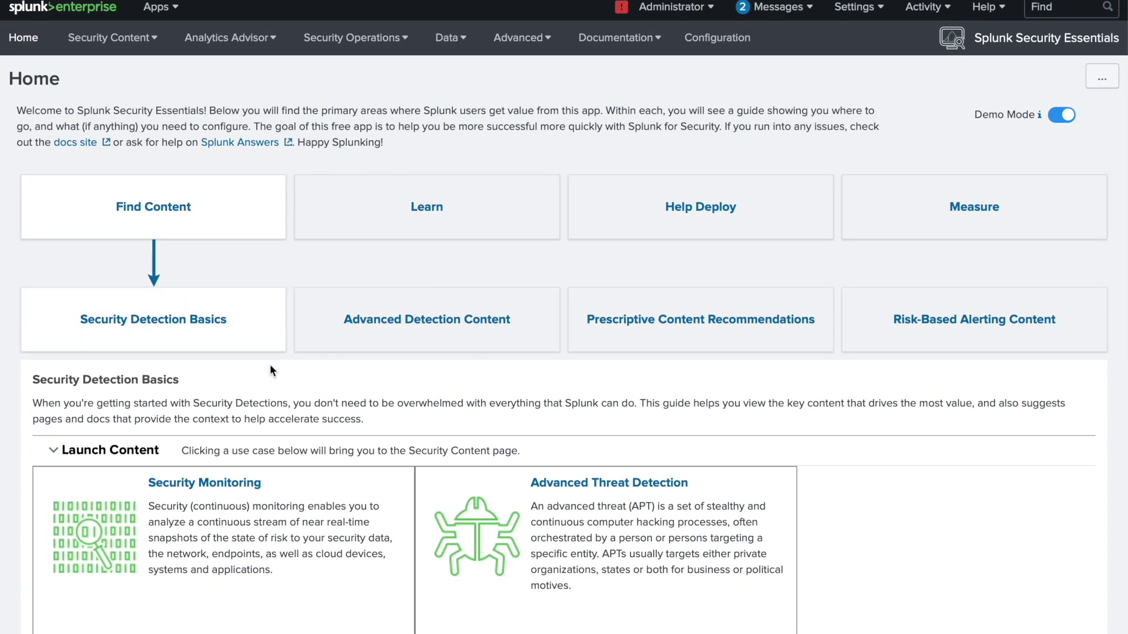
scroll(286, 401, "down", 3)
scroll(285, 401, "down", 2)
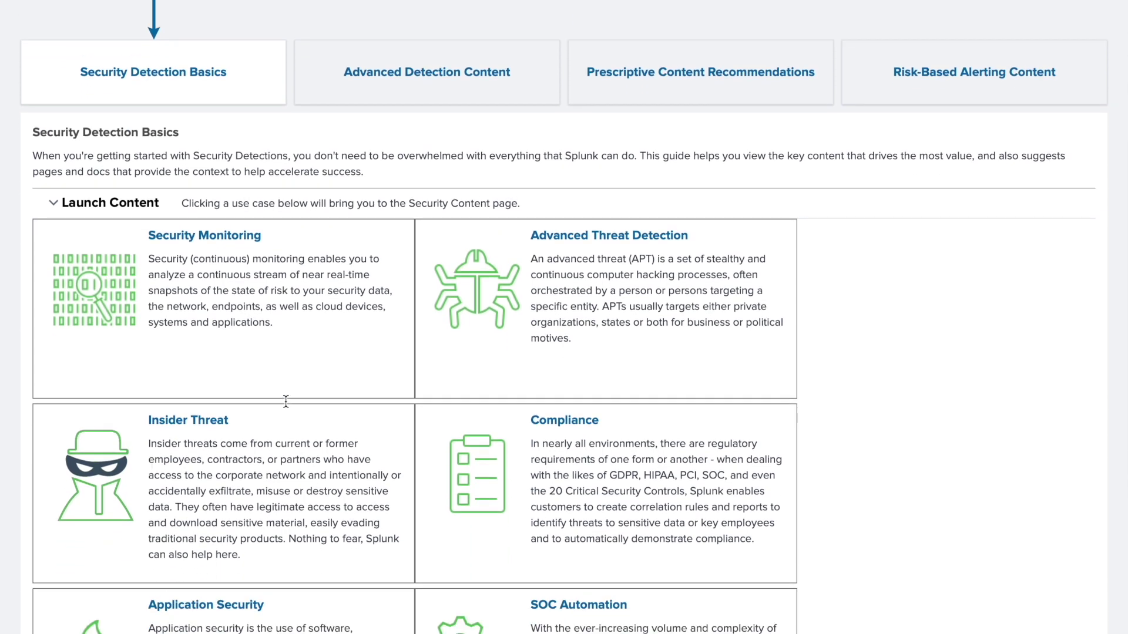
scroll(297, 333, "up", 4)
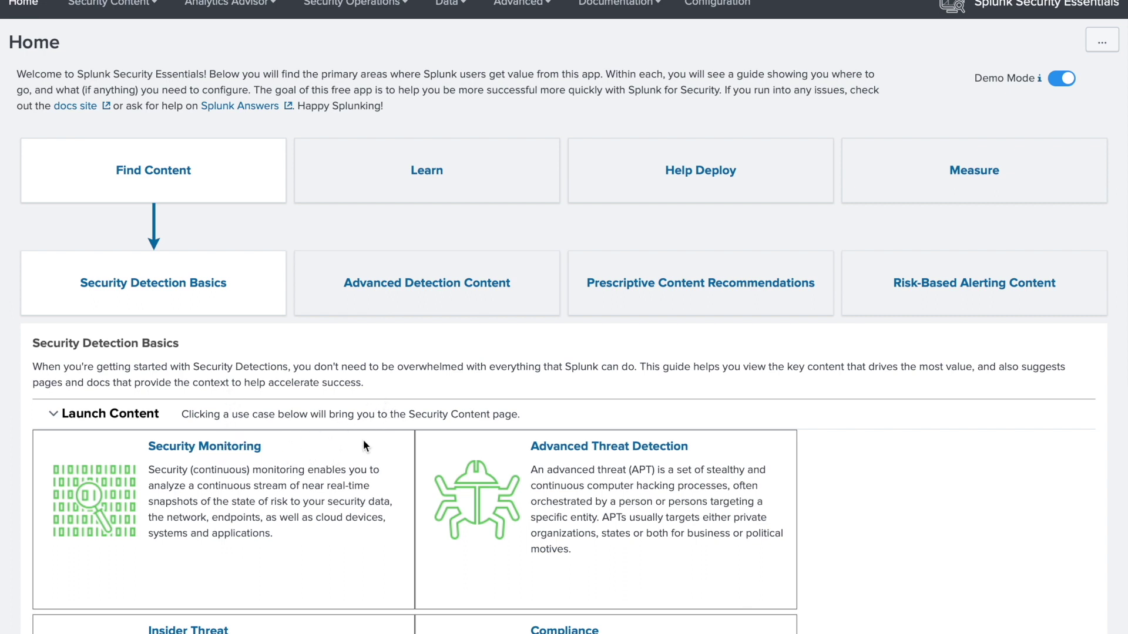
scroll(834, 436, "down", 1)
scroll(834, 439, "up", 2)
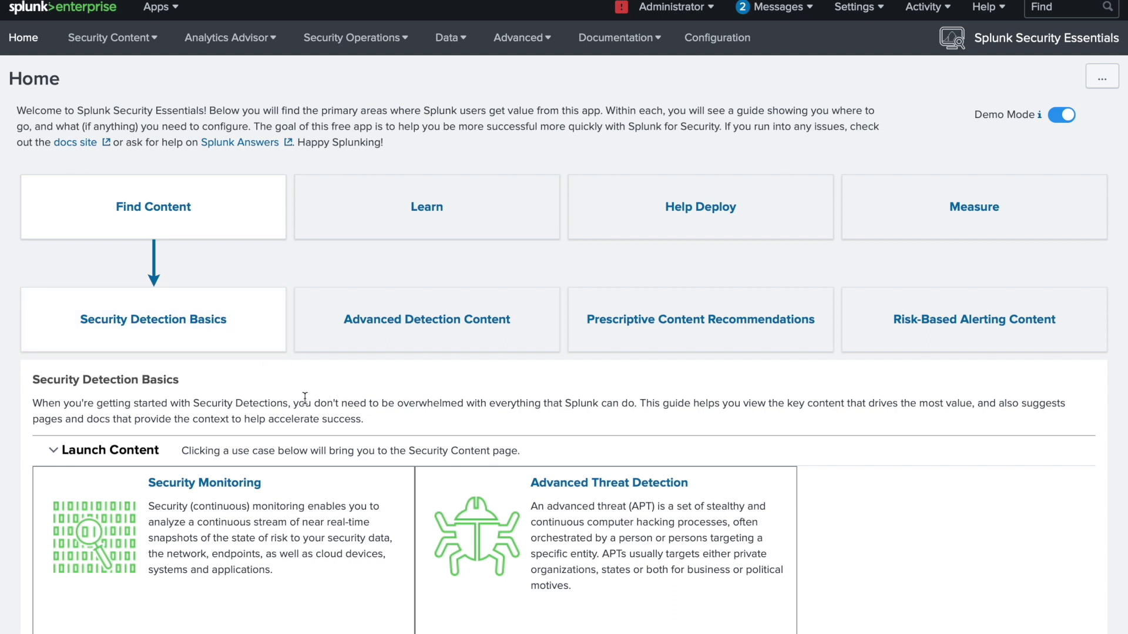
Step: Compare the guides offered in the Learn, Find Content, Help Deploy and Measure areas, ending on Find Content
left_click(398, 229)
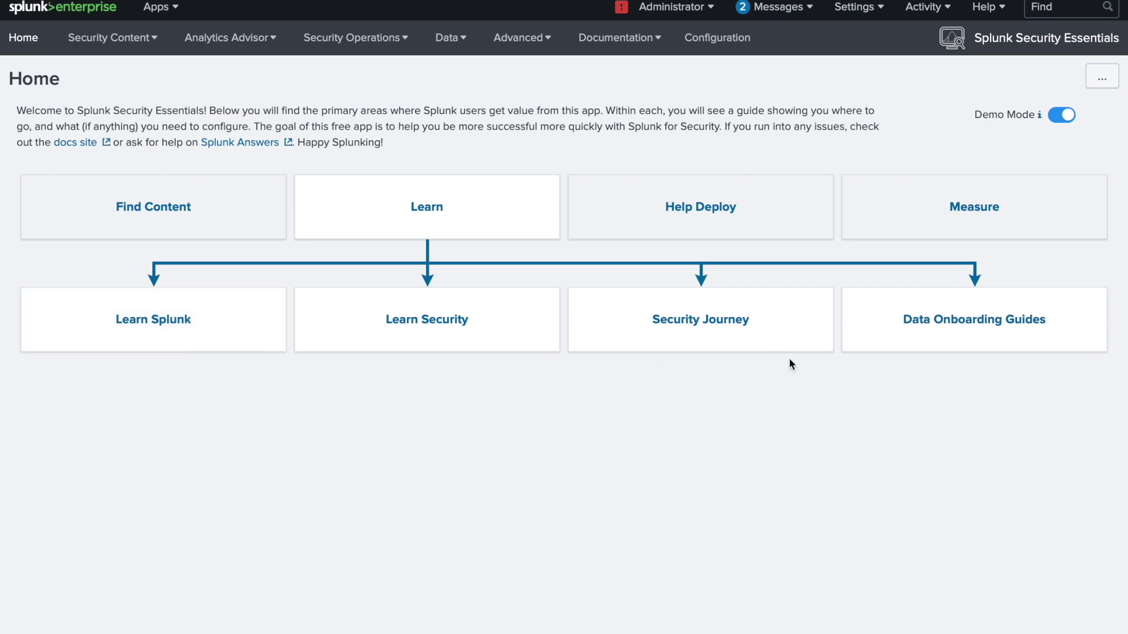
left_click(186, 216)
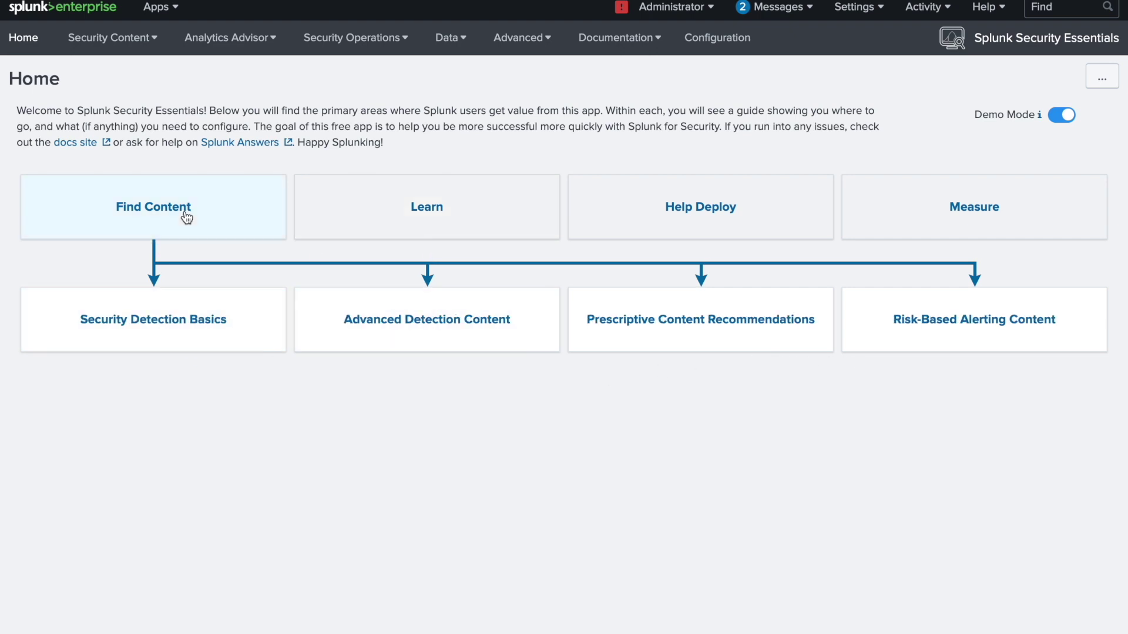
left_click(727, 209)
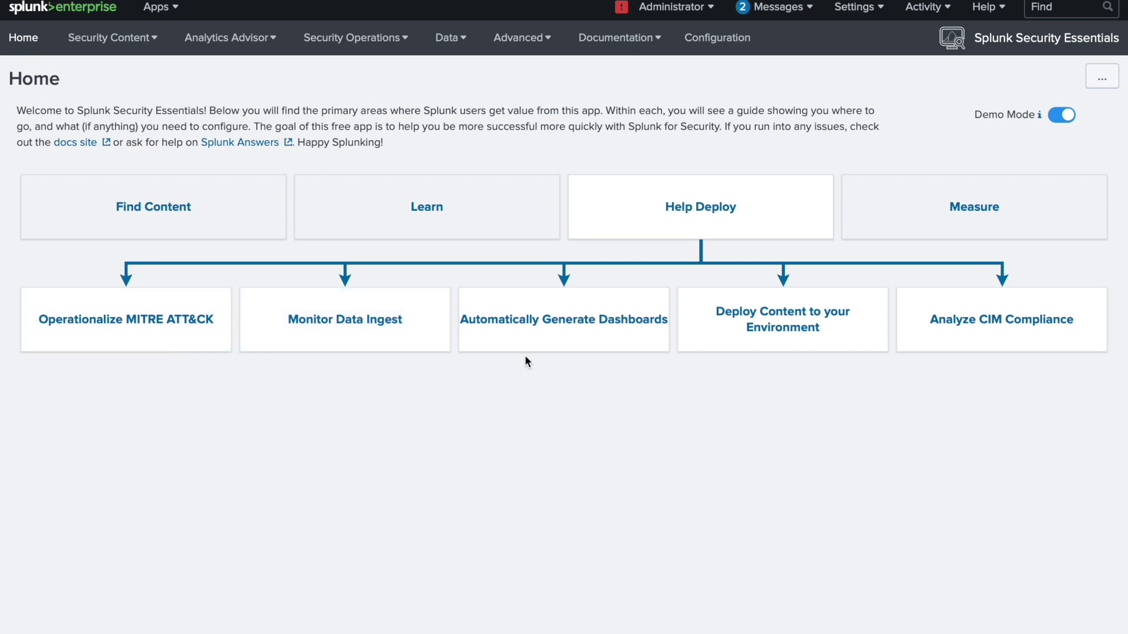
left_click(875, 223)
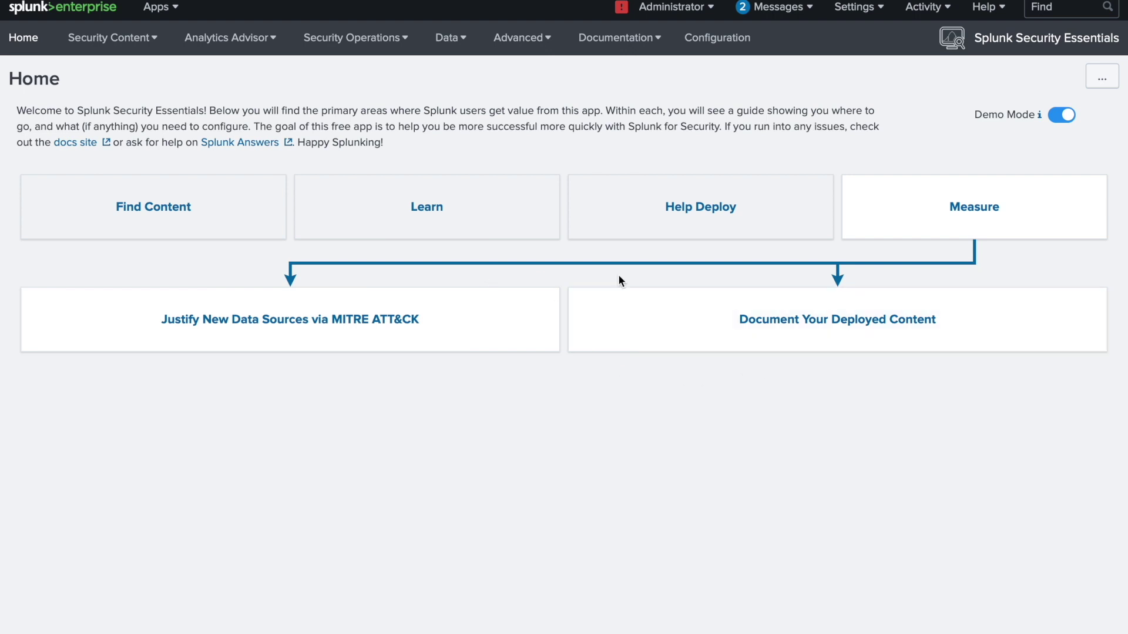
left_click(664, 234)
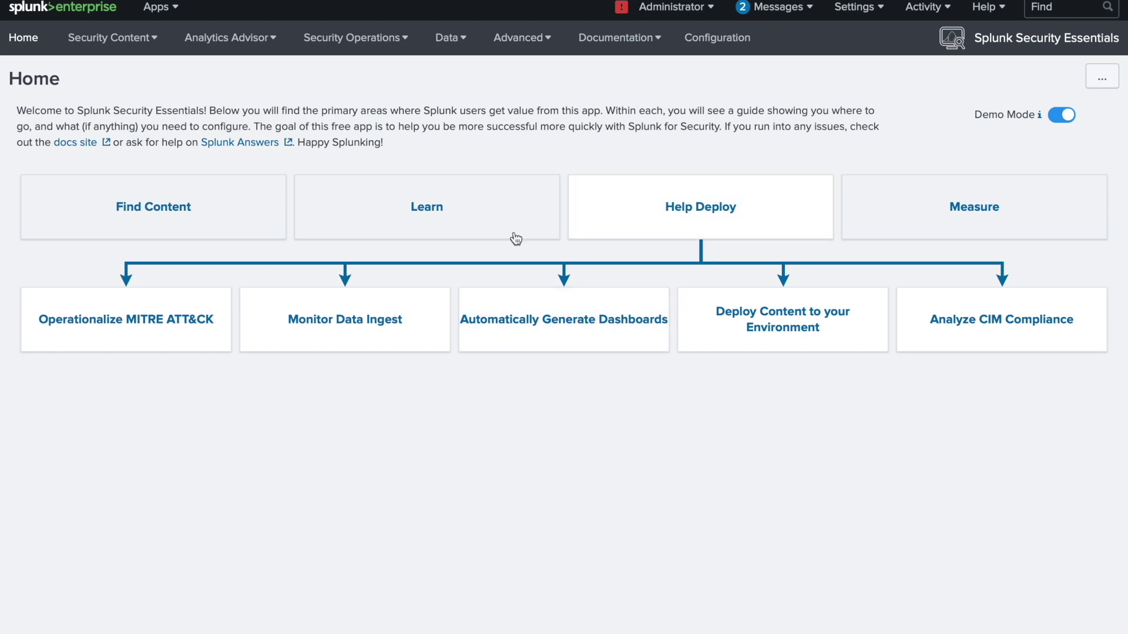
left_click(473, 201)
left_click(240, 235)
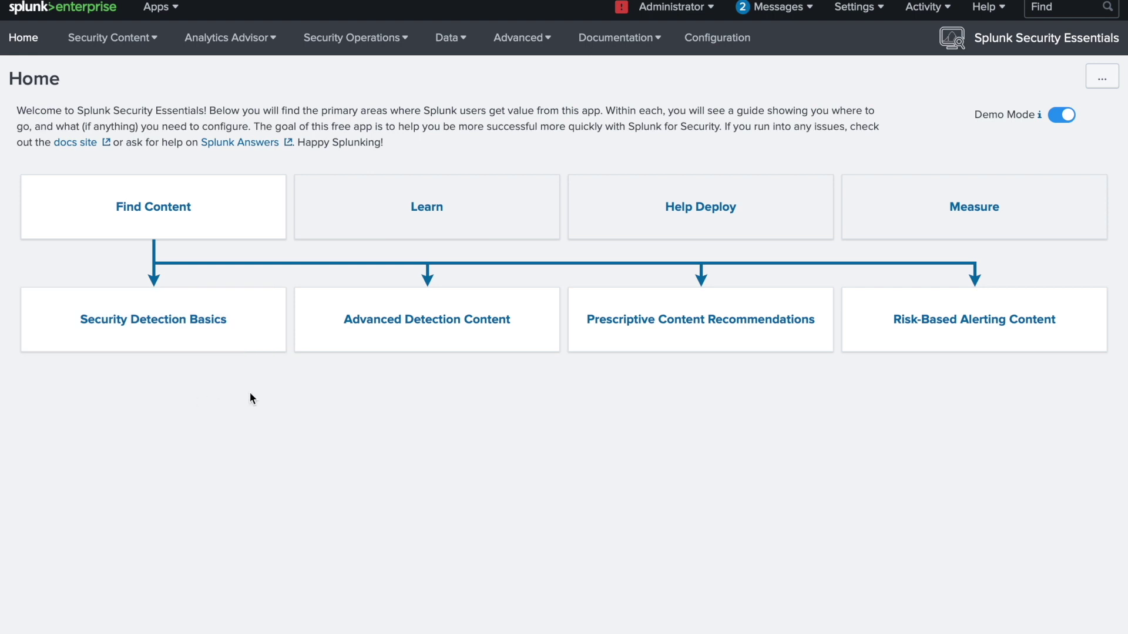
Step: Review the pages available under Security Content, Analytics Advisor, Security Operations, Data, Advanced and Documentation
left_click(156, 50)
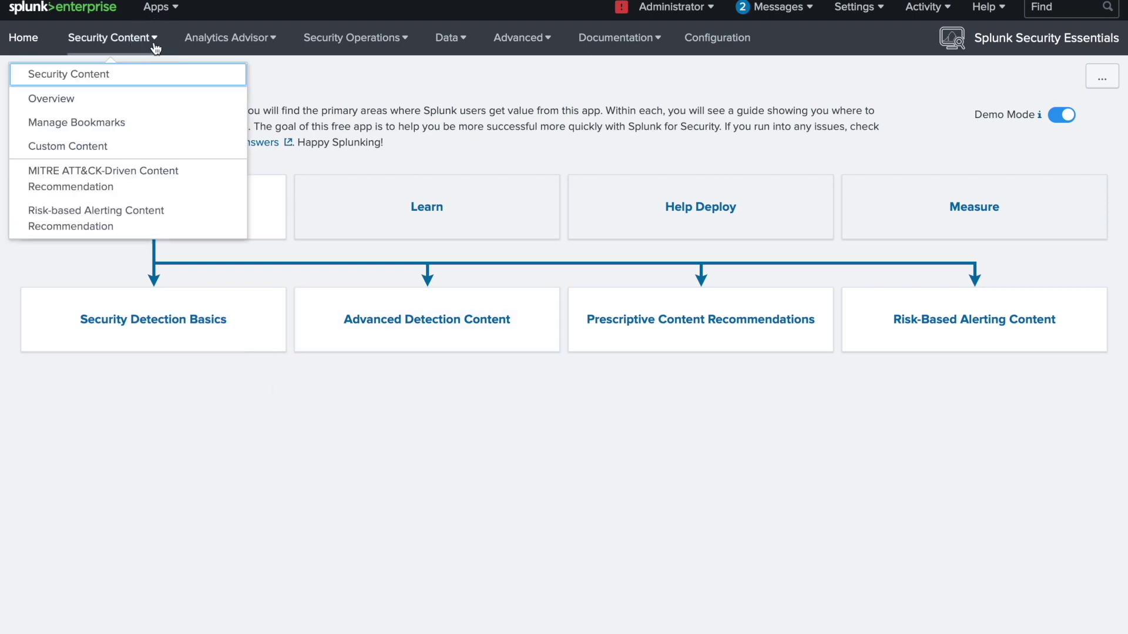
left_click(272, 40)
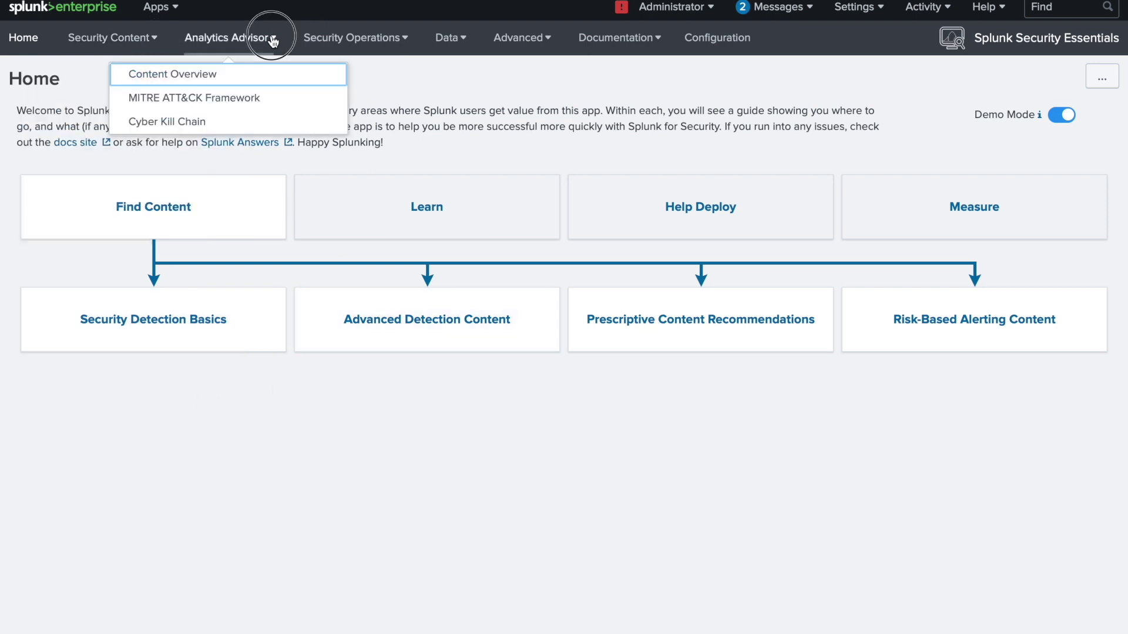
left_click(386, 39)
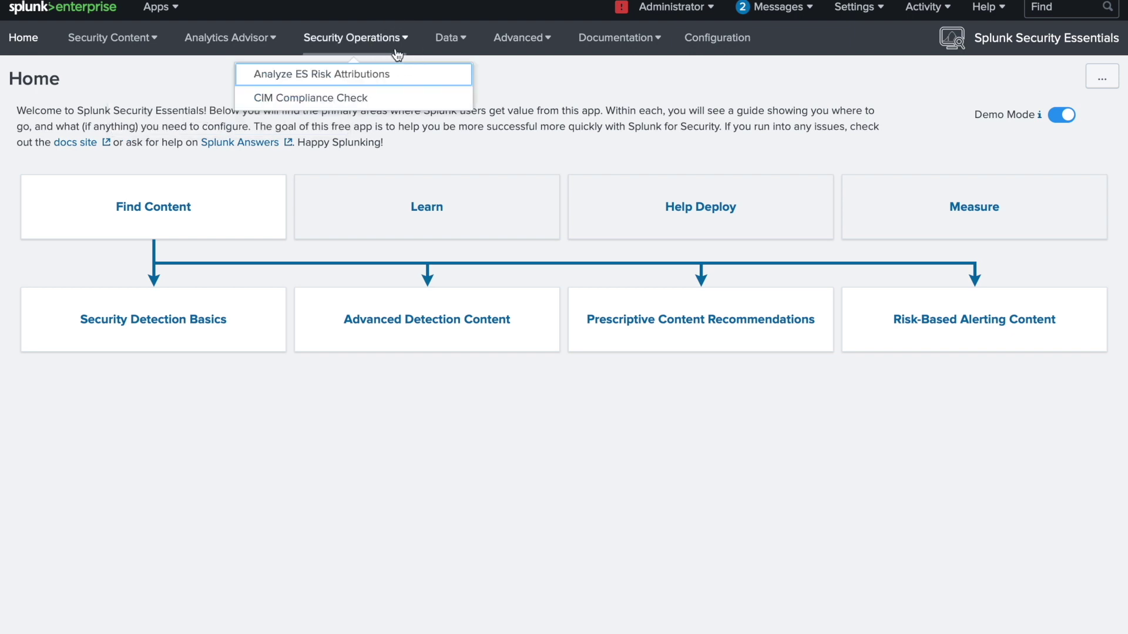
left_click(464, 46)
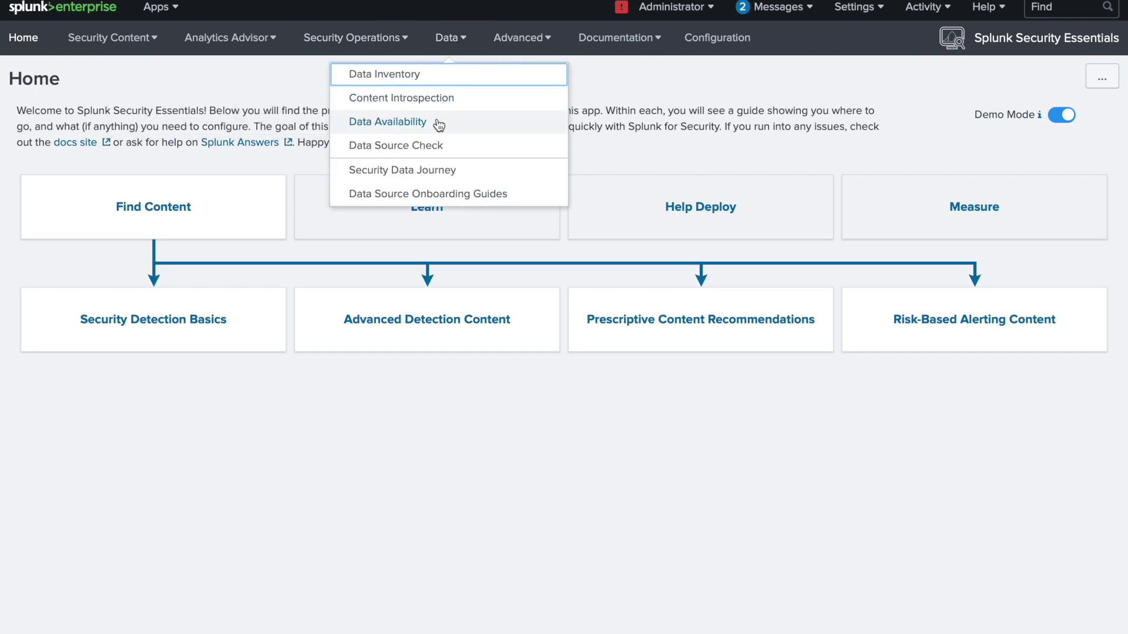
left_click(540, 47)
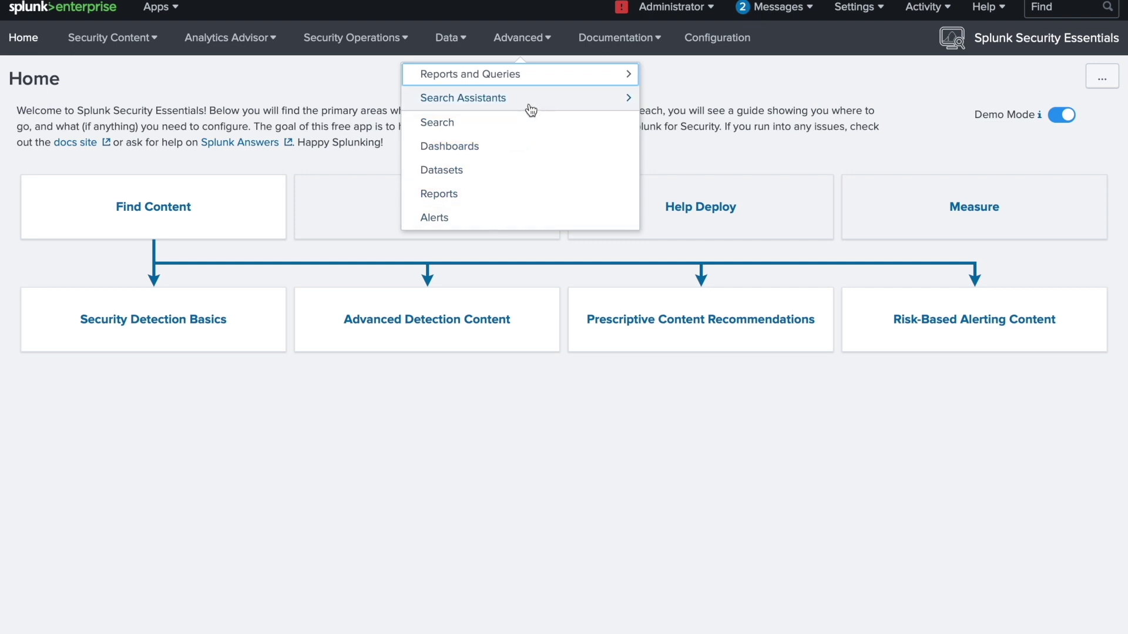
left_click(630, 44)
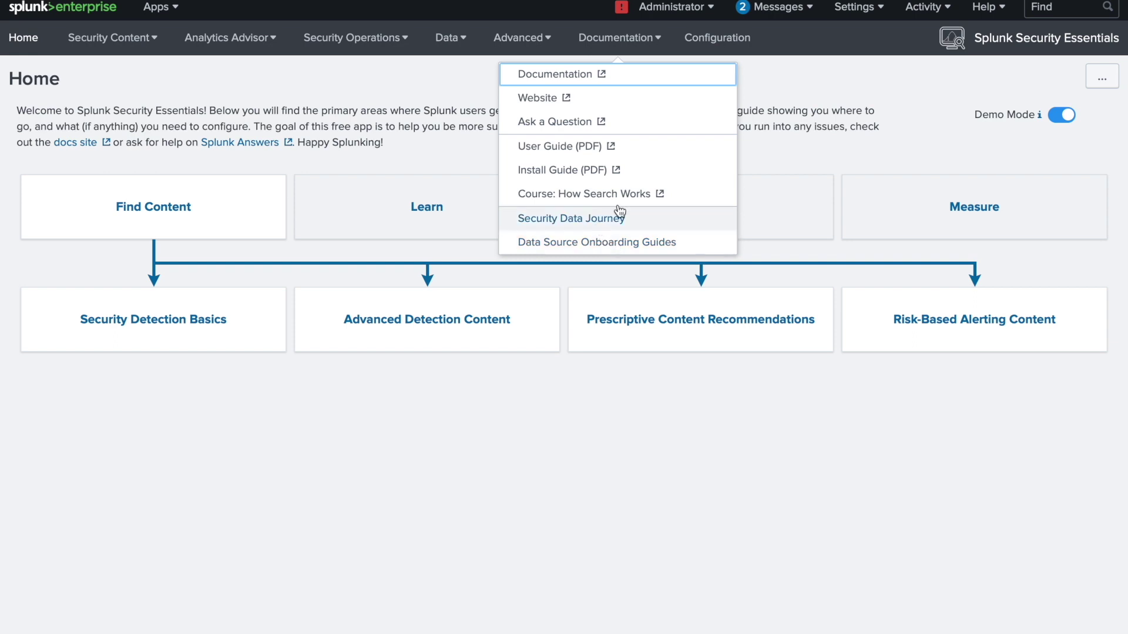
left_click(842, 88)
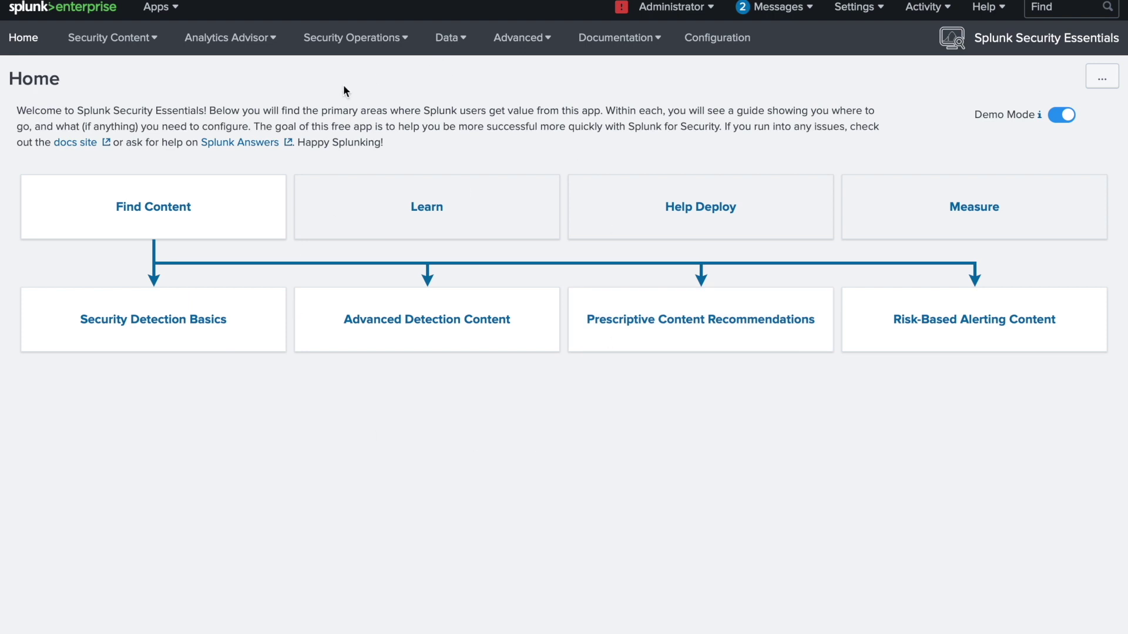
Step: Launch the Security Data Journey from the Security Journey guide in the Learn area
left_click(422, 226)
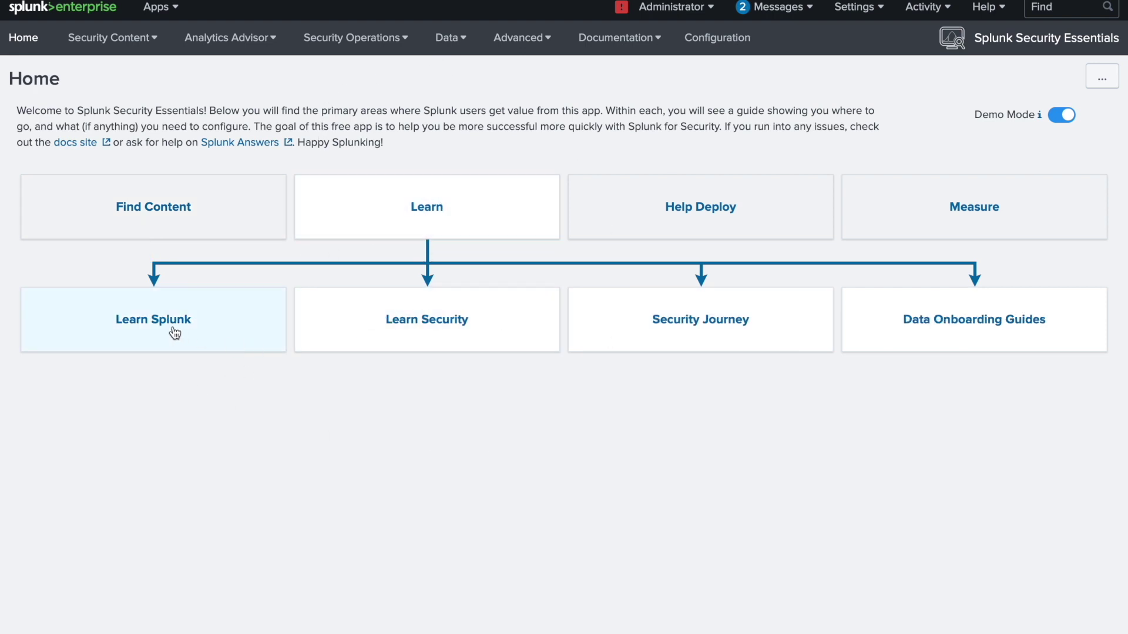
left_click(679, 337)
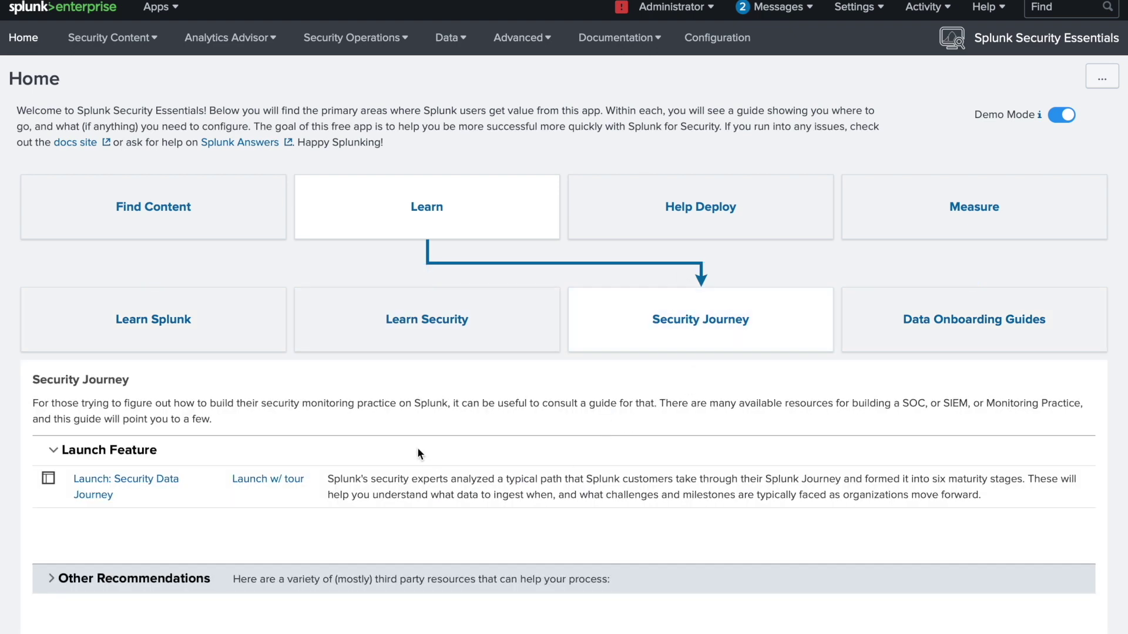
scroll(419, 449, "down", 2)
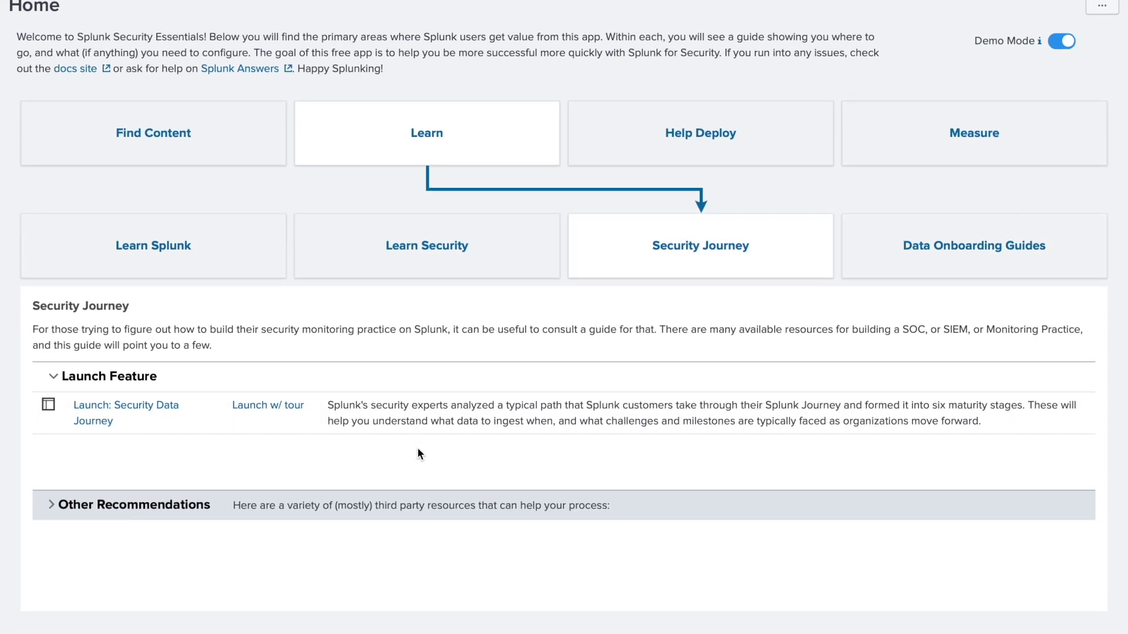
left_click(144, 408)
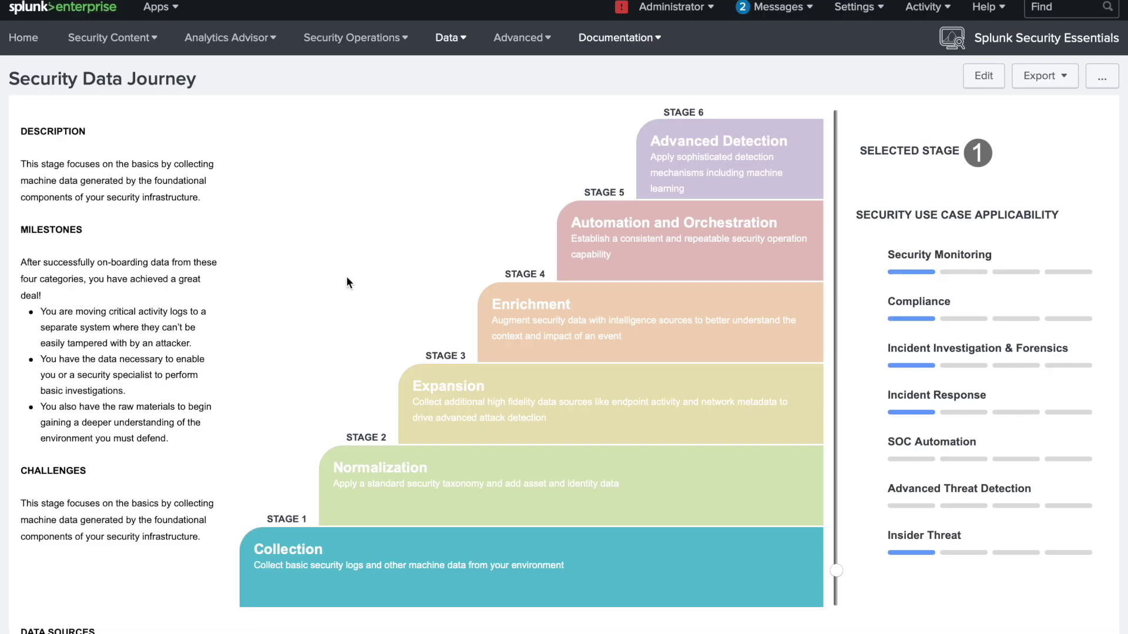
Step: Examine the recommended data sources for Stage 1 of the Security Data Journey and return to the stage overview
scroll(347, 276, "down", 3)
scroll(346, 282, "down", 1)
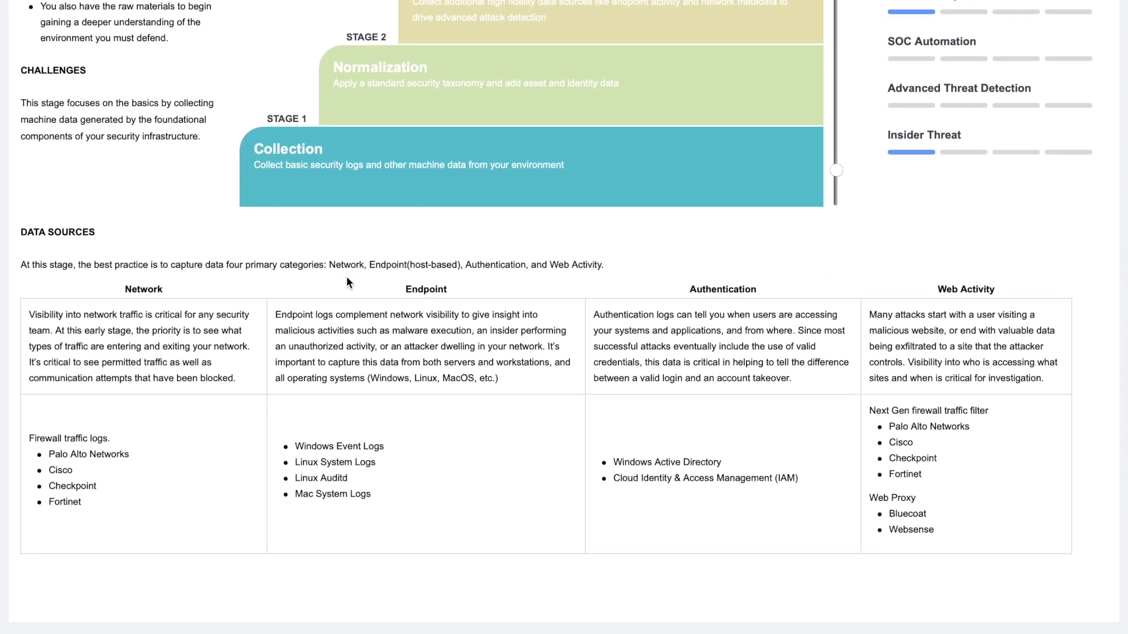
scroll(347, 282, "up", 6)
scroll(346, 281, "up", 1)
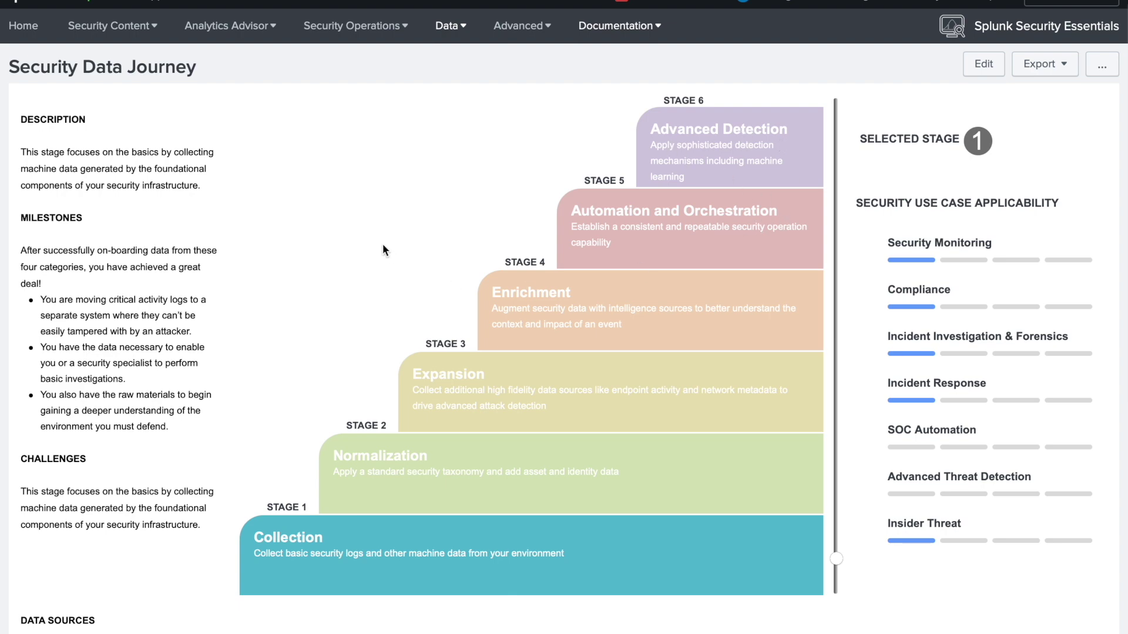
Step: Review the pages under Analytics Advisor and Security Operations and the Stage 1 data sources of the Security Data Journey
scroll(382, 219, "down", 3)
scroll(382, 220, "up", 3)
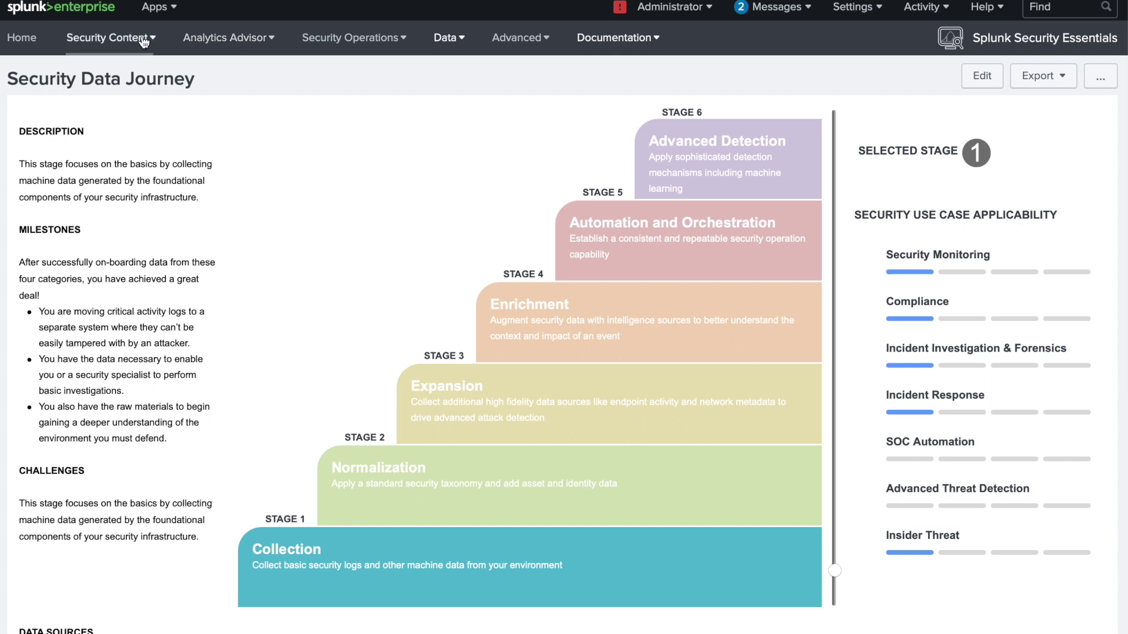
left_click(141, 40)
left_click(227, 39)
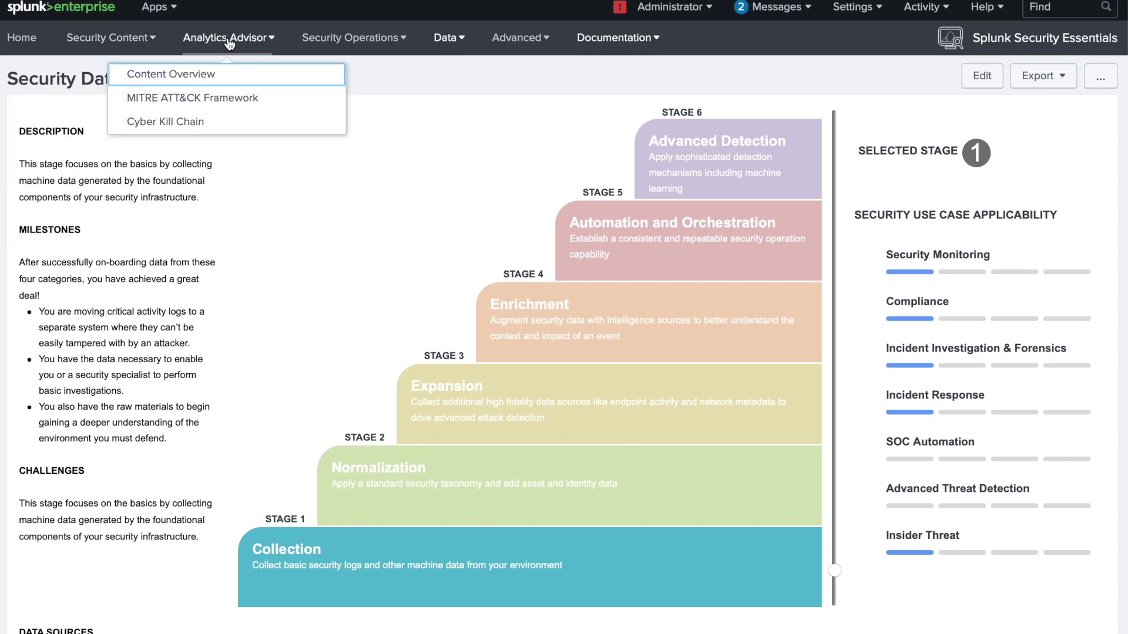
left_click(344, 40)
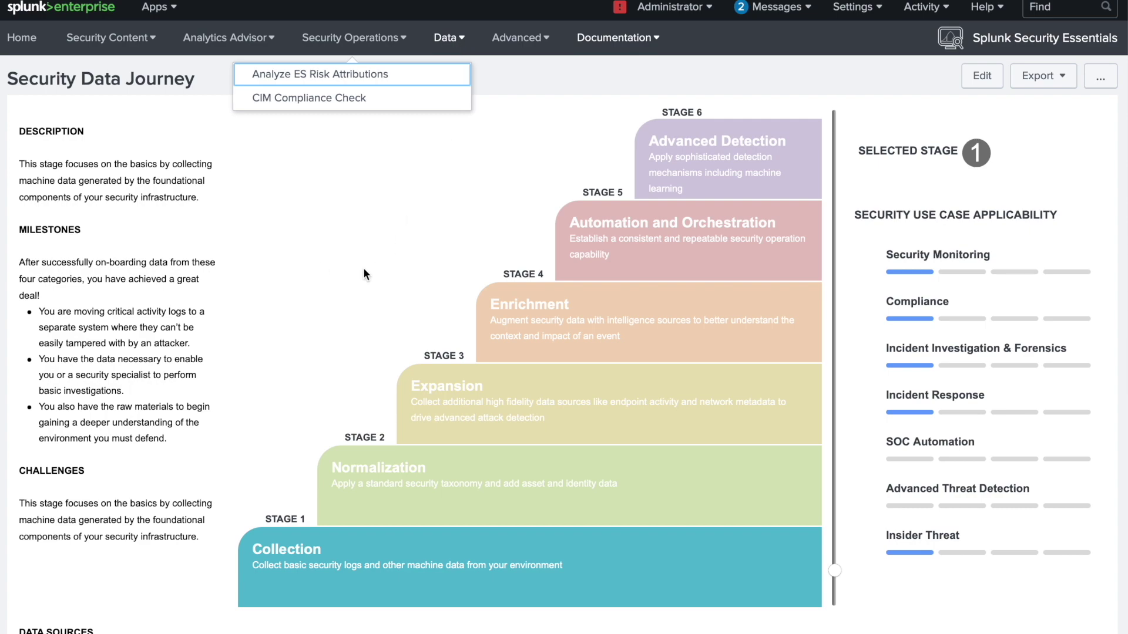
scroll(363, 269, "down", 2)
scroll(364, 273, "down", 5)
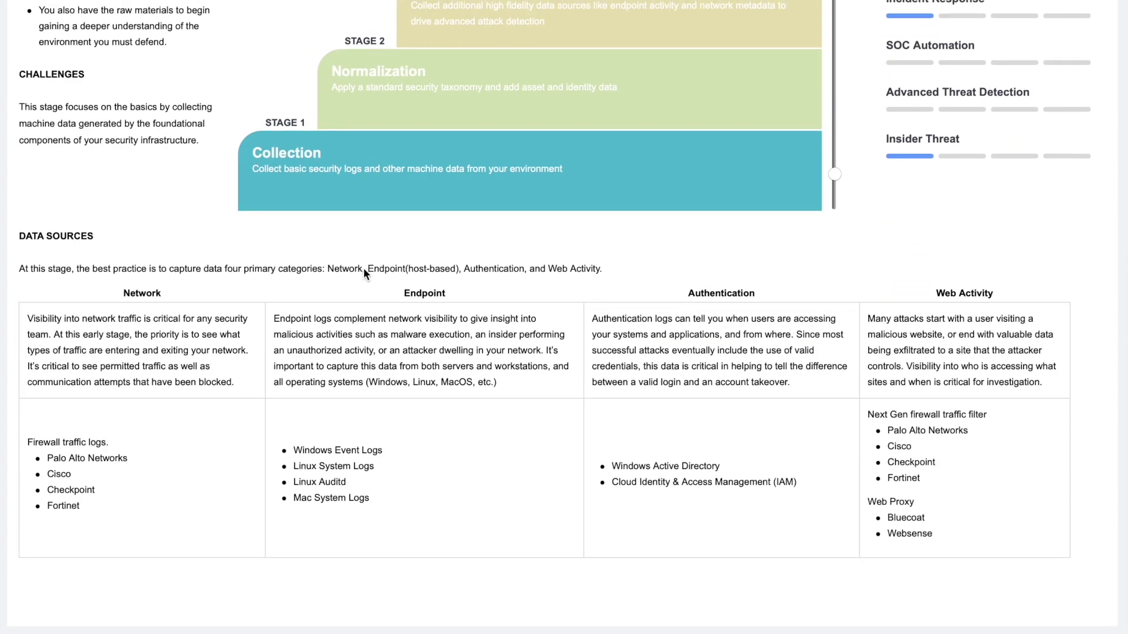
scroll(364, 273, "up", 6)
scroll(363, 274, "up", 1)
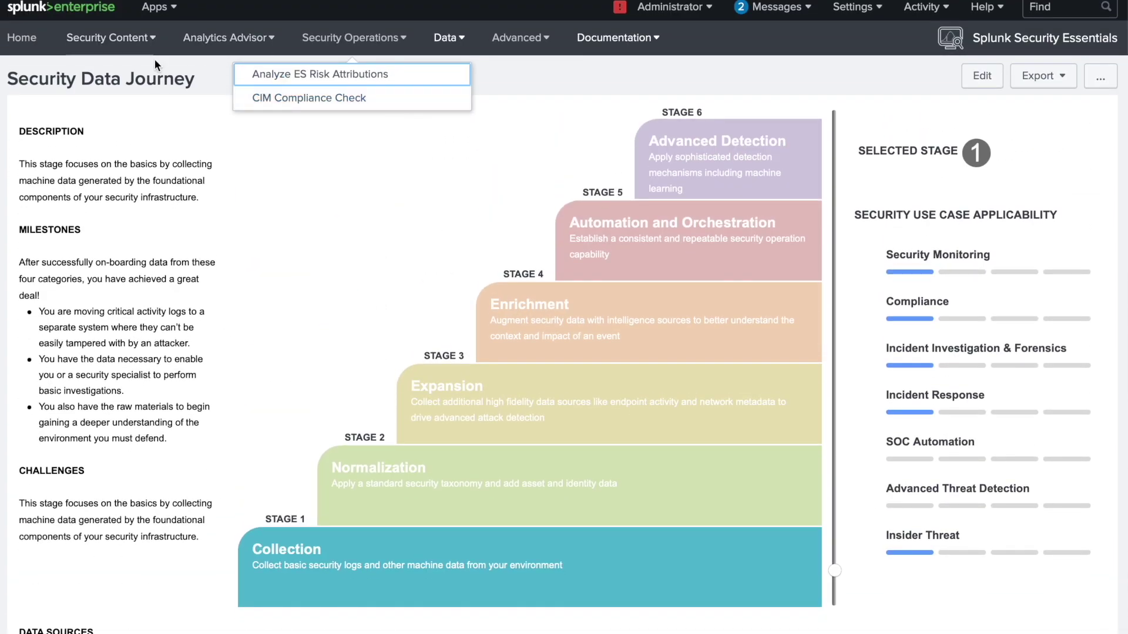
Step: Return to the home page and show the Security Detection Basics guide in the Find Content area
left_click(98, 44)
left_click(19, 41)
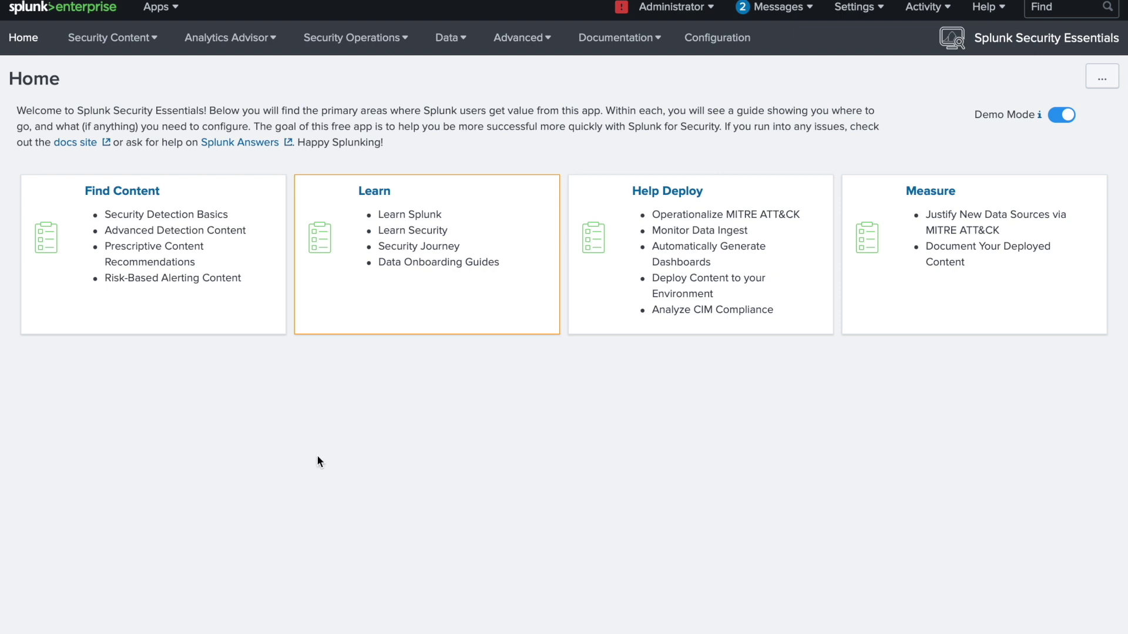
left_click(127, 192)
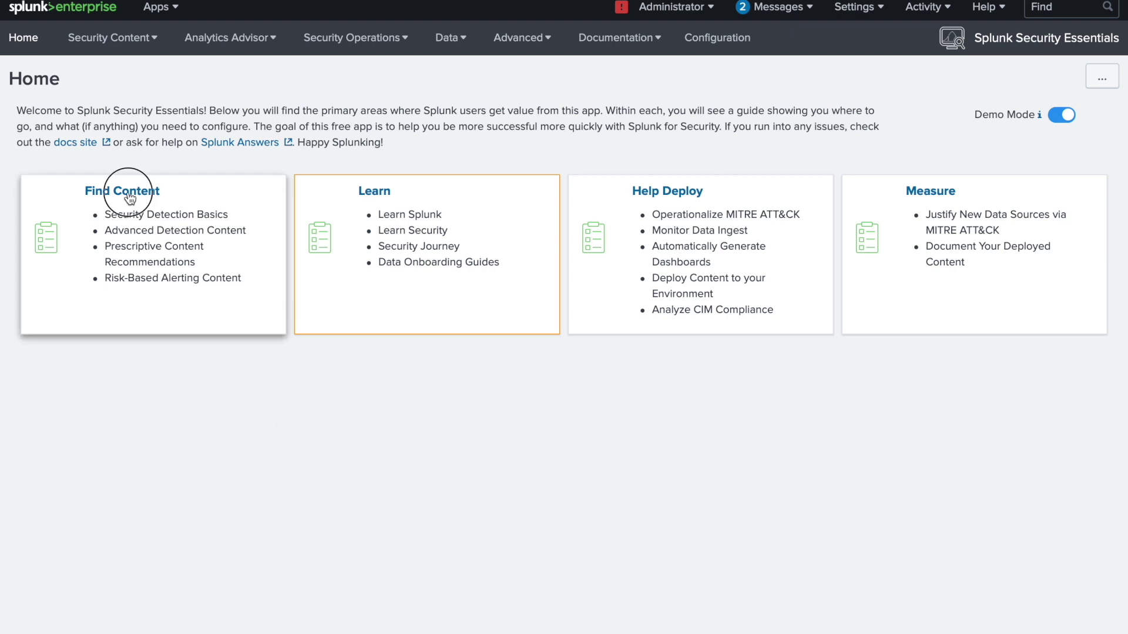
left_click(157, 330)
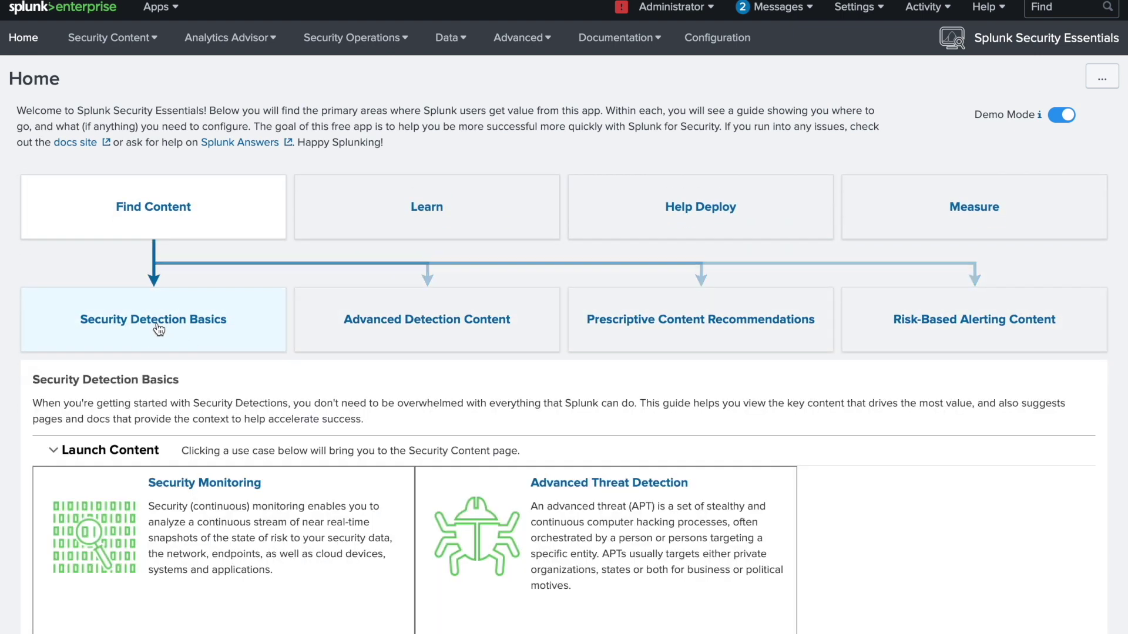
scroll(301, 374, "down", 3)
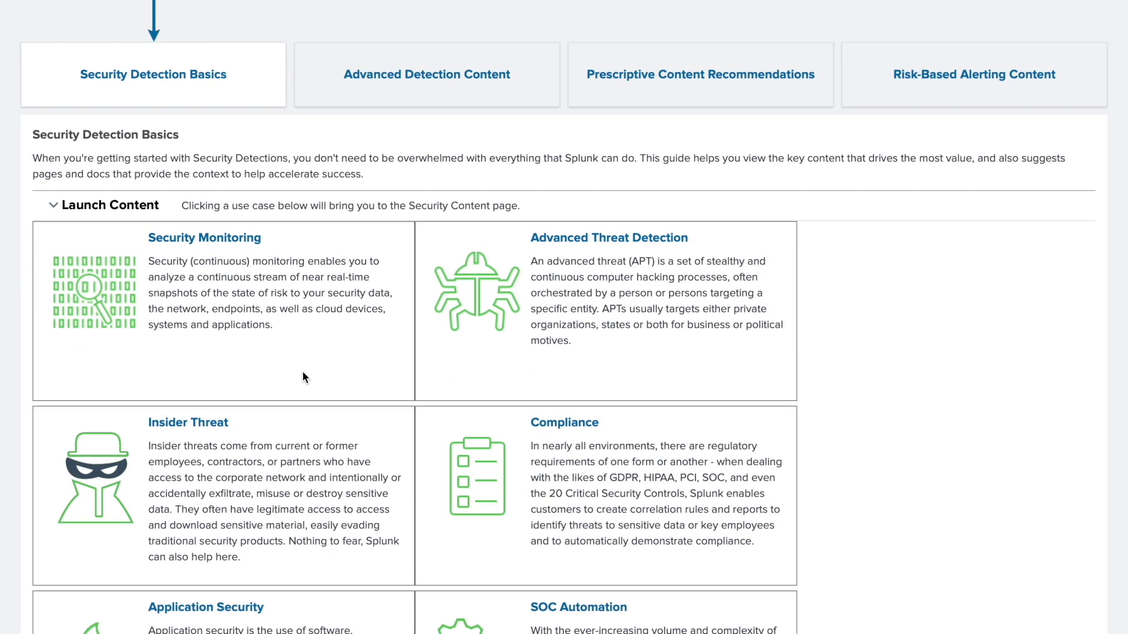
scroll(302, 371, "up", 2)
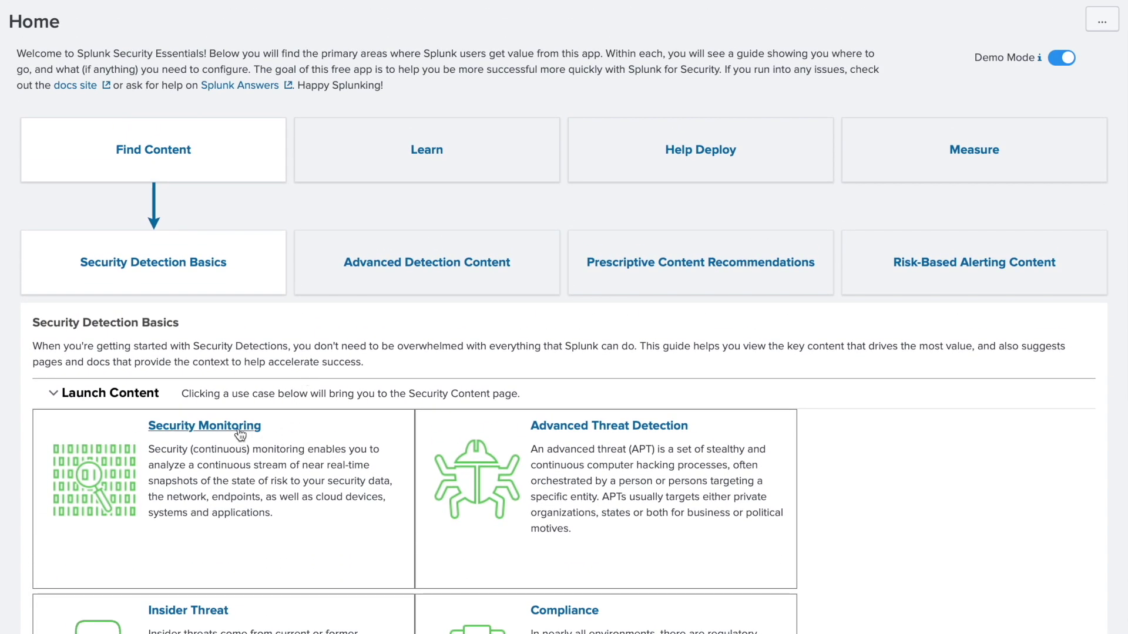
Step: Launch the Security Monitoring use case and open its Basic Brute Force Detection content
left_click(161, 428)
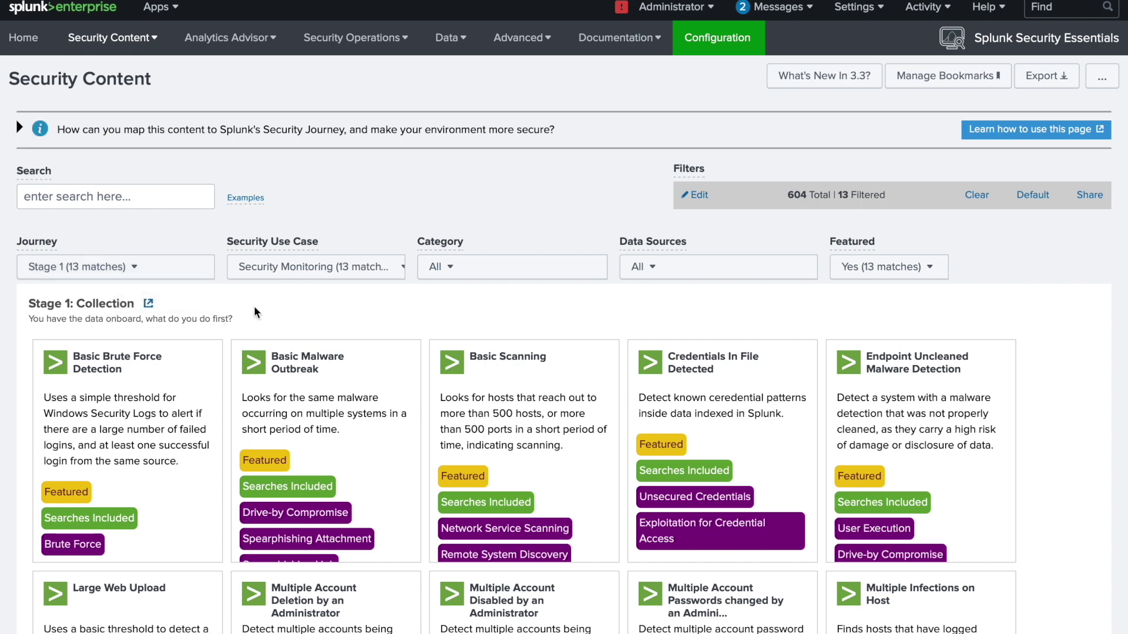
scroll(132, 212, "down", 2)
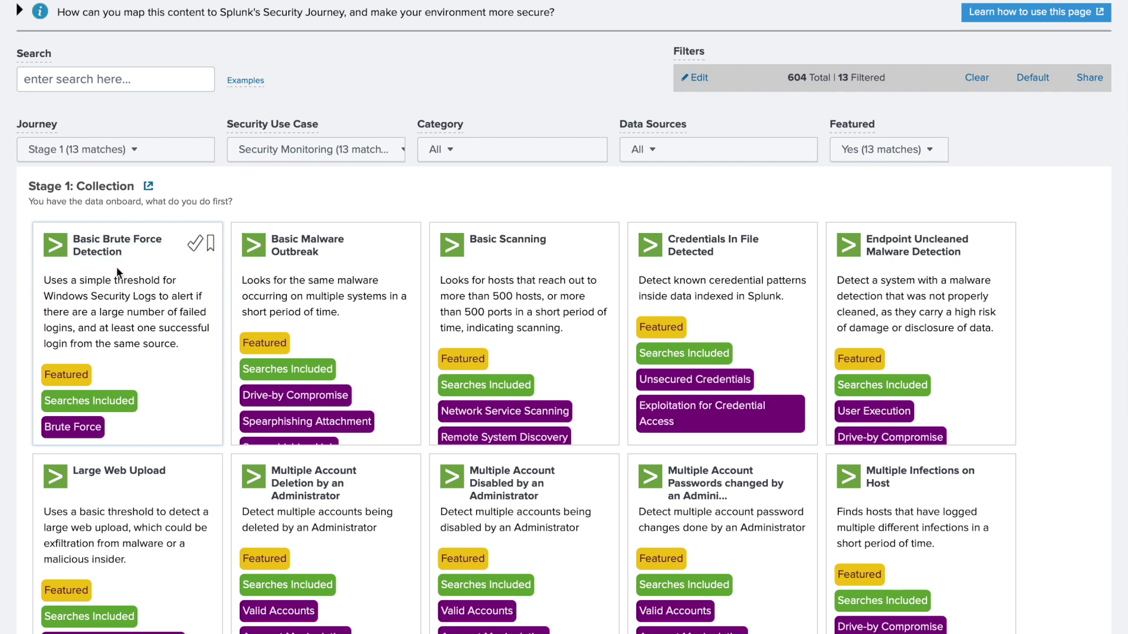
left_click(99, 254)
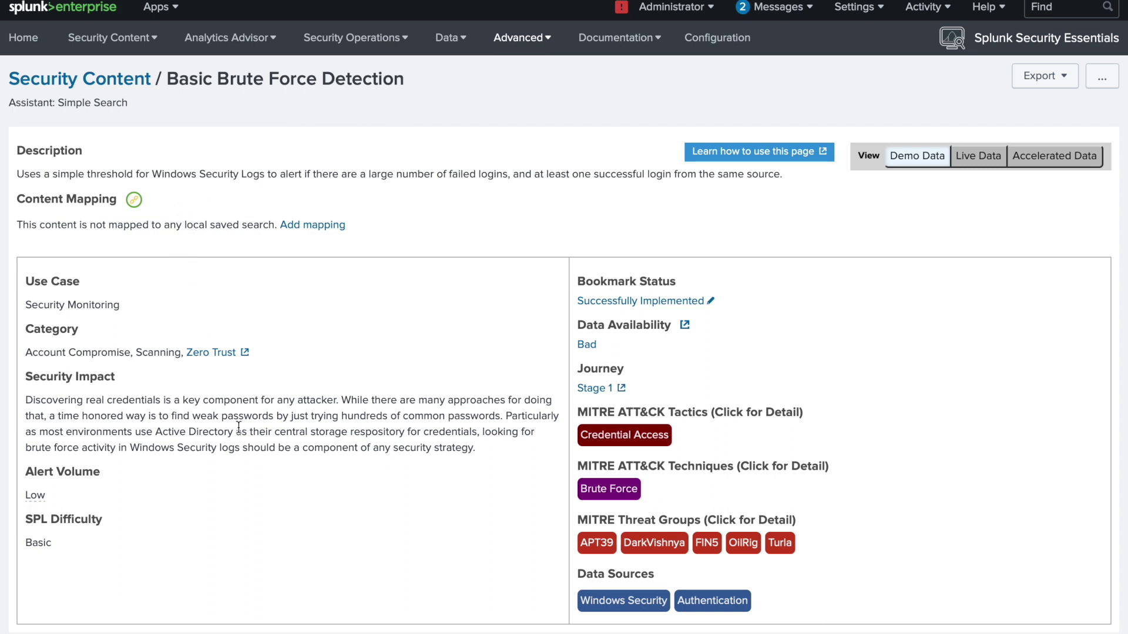
Step: Examine the Basic Brute Force Detection details, including its MITRE ATT&CK mapping, threat groups and data sources
scroll(238, 427, "down", 3)
scroll(238, 427, "up", 2)
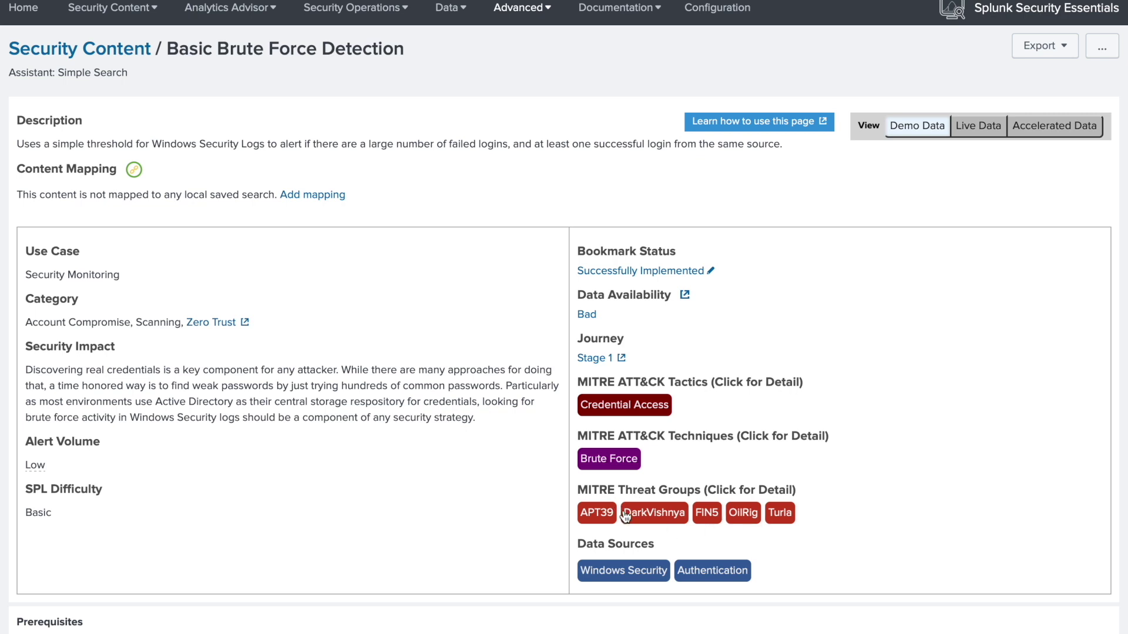
scroll(822, 546, "down", 1)
right_click(823, 550)
left_click(1013, 375)
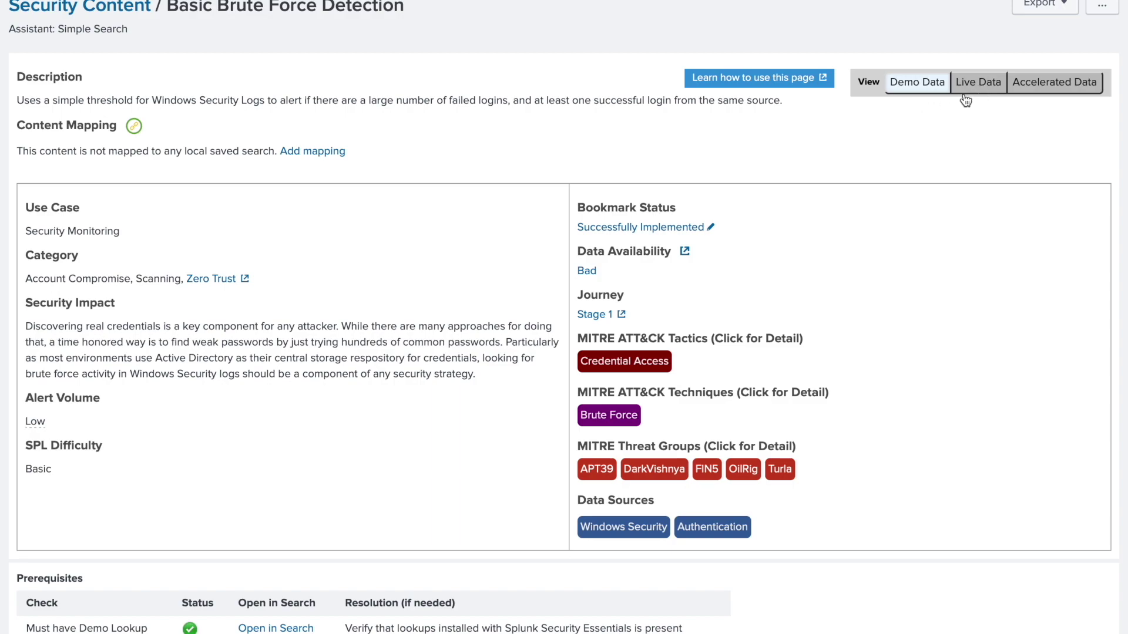
Step: Compare the detection's Live Data view with its Demo Data view, ending on Demo Data
left_click(978, 82)
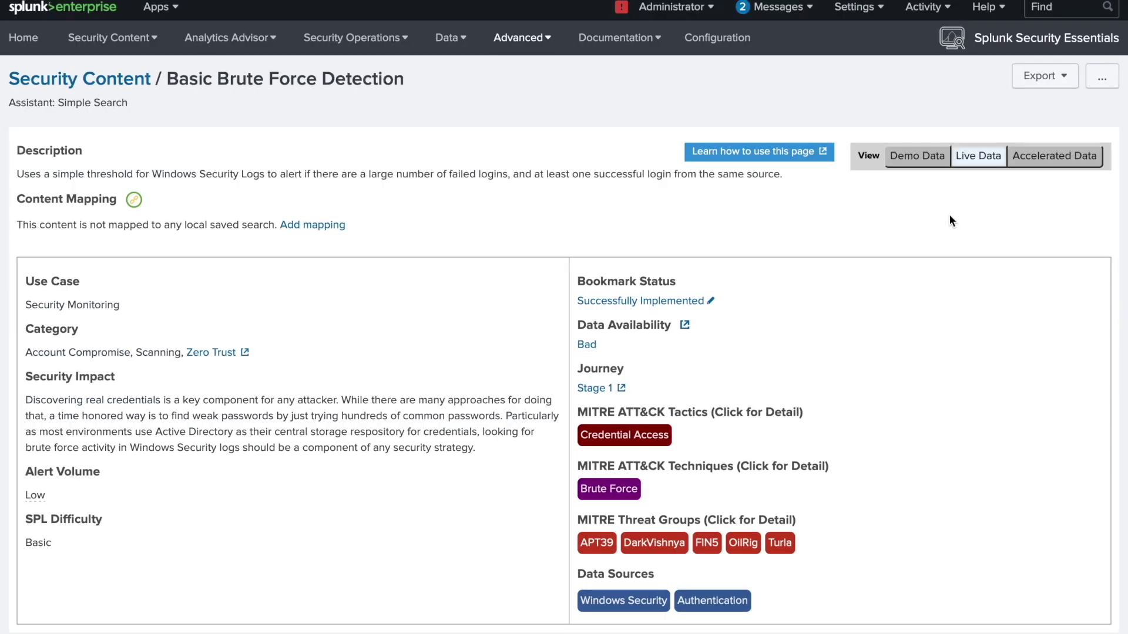
scroll(822, 391, "down", 1)
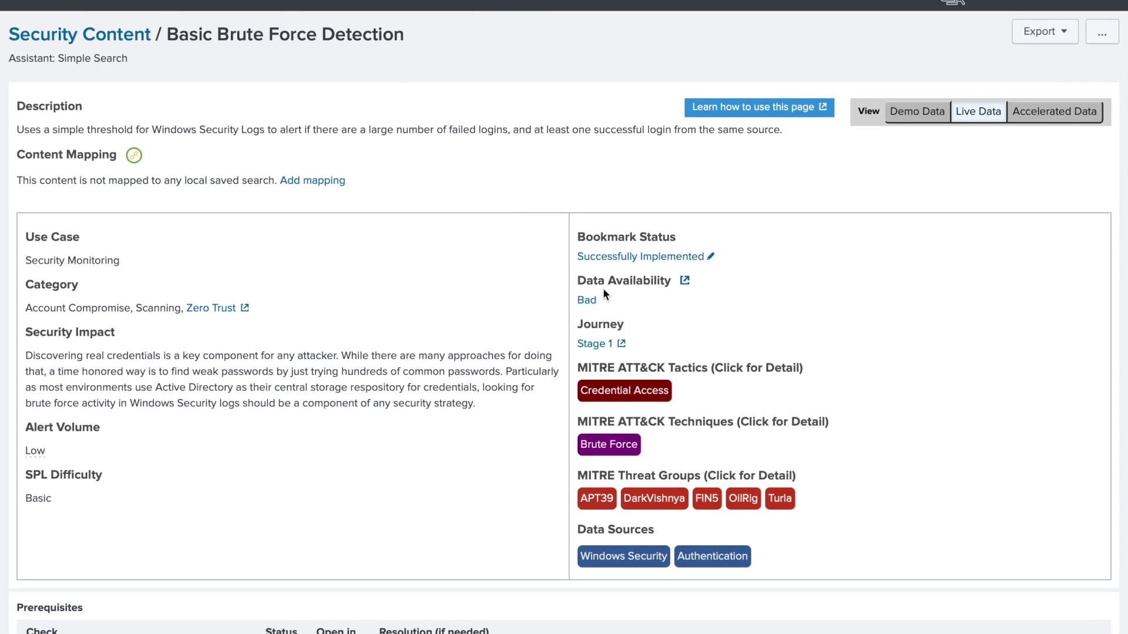
left_click(917, 111)
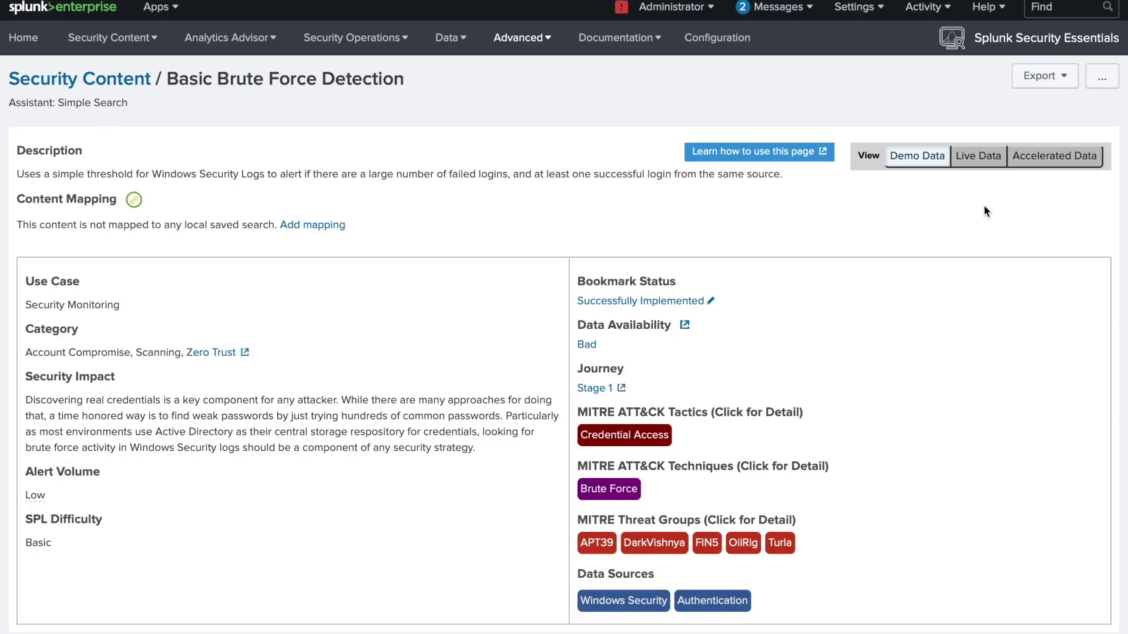
Step: Read the detection's security impact and SPL difficulty, and inspect its prerequisites and search query
scroll(695, 359, "down", 3)
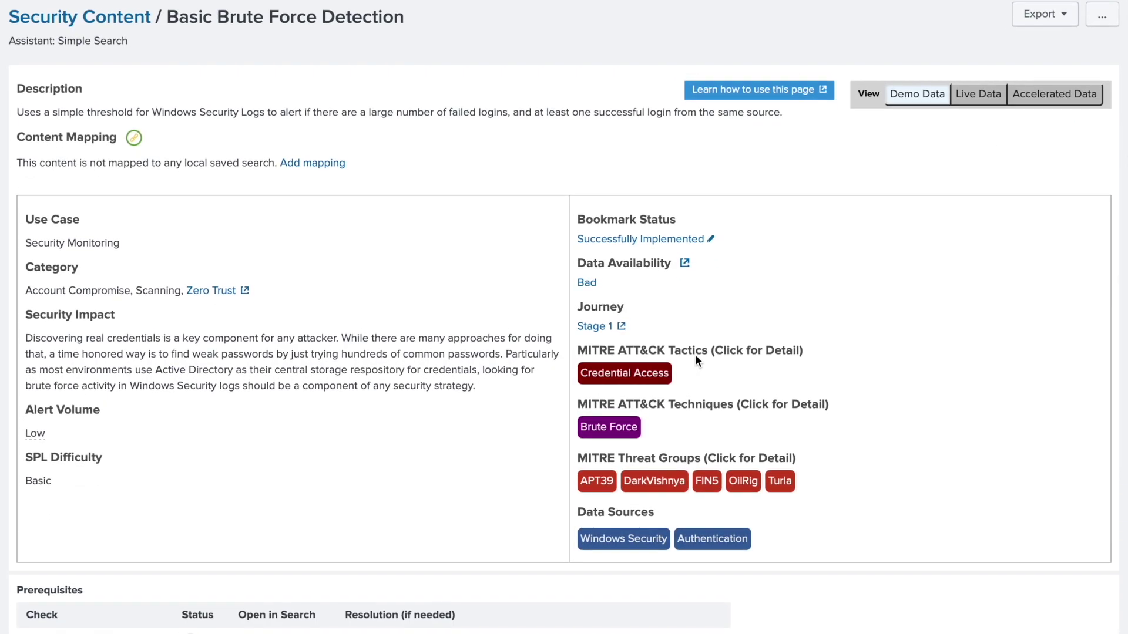
scroll(695, 360, "up", 1)
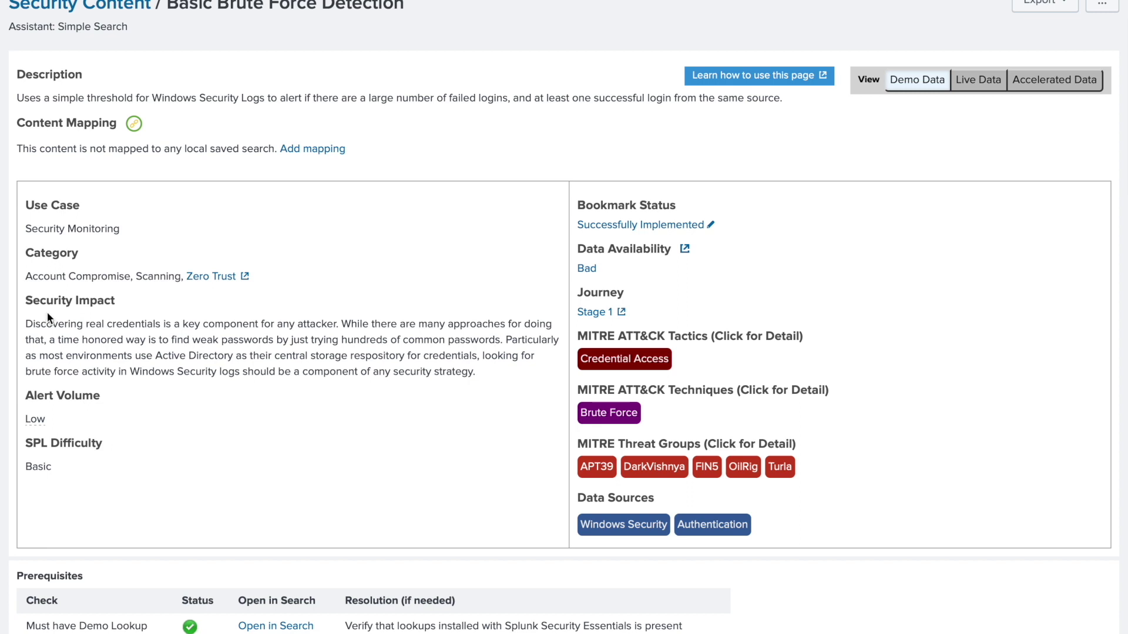
left_click_drag(476, 372, 27, 325)
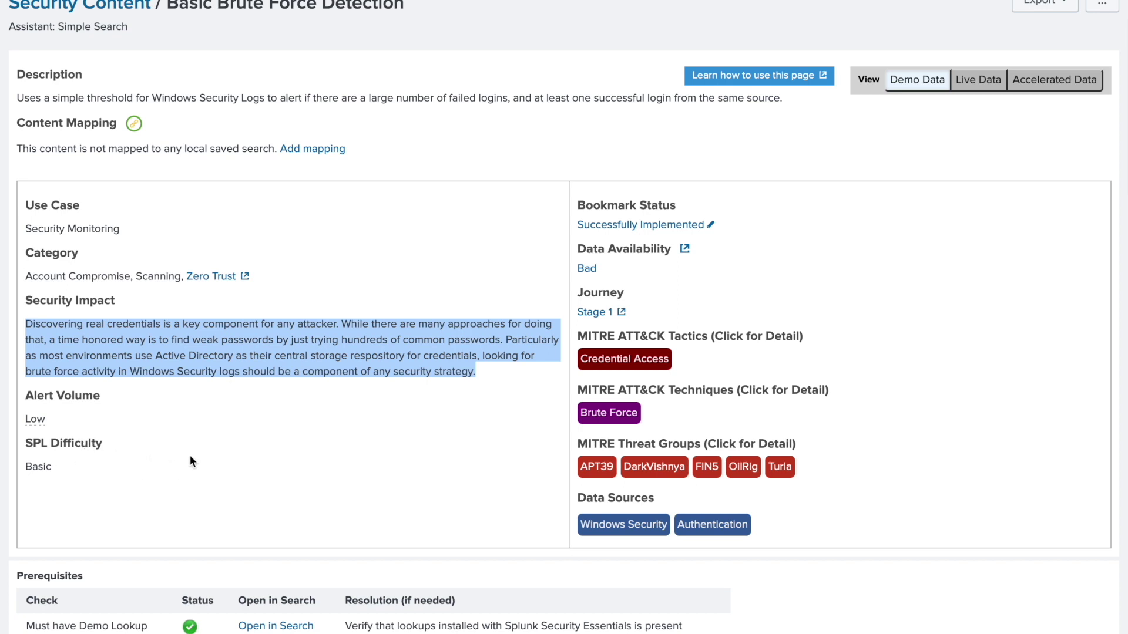
double_click(52, 468)
scroll(397, 462, "down", 5)
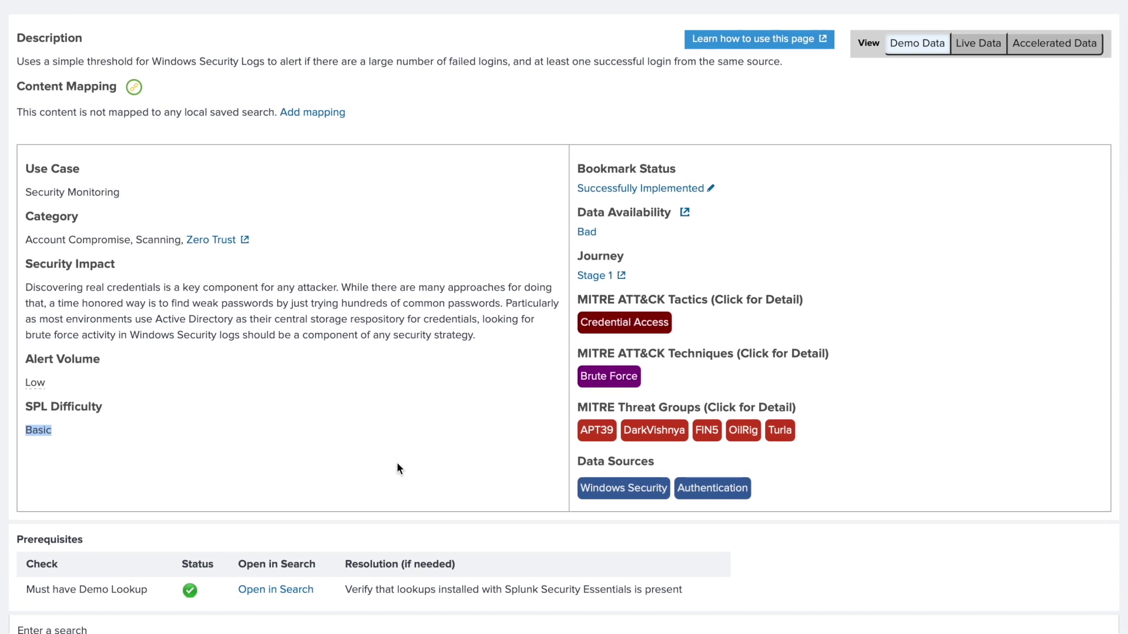
scroll(396, 462, "down", 2)
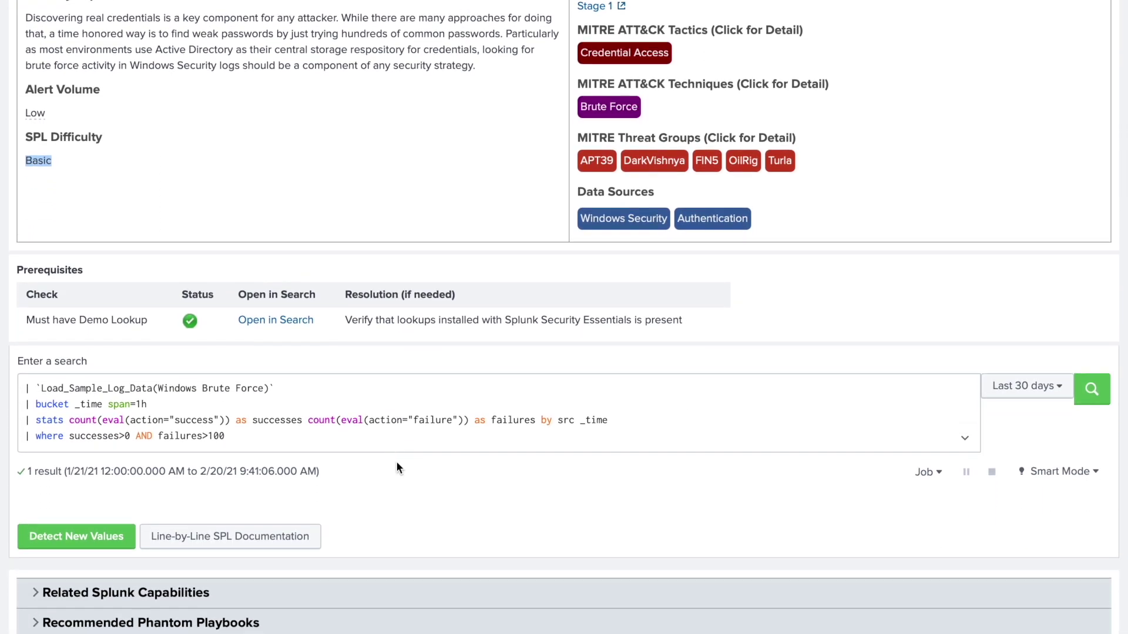
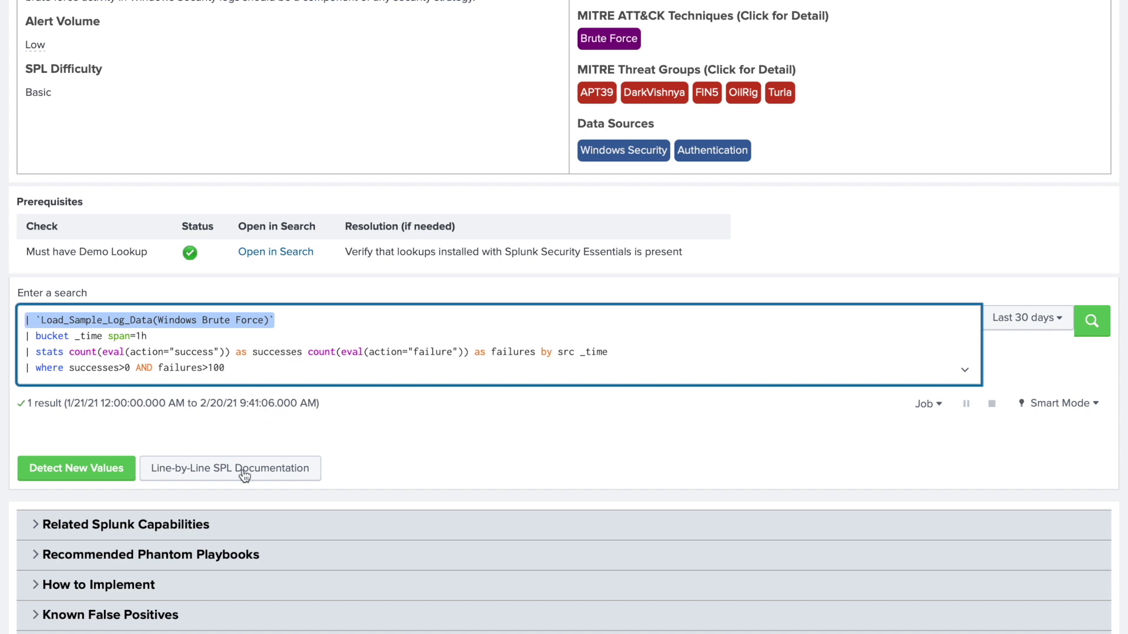
Step: Open the line-by-line SPL documentation and read the explanations of the sample-data macro and the one-hour time bucket
left_click(211, 476)
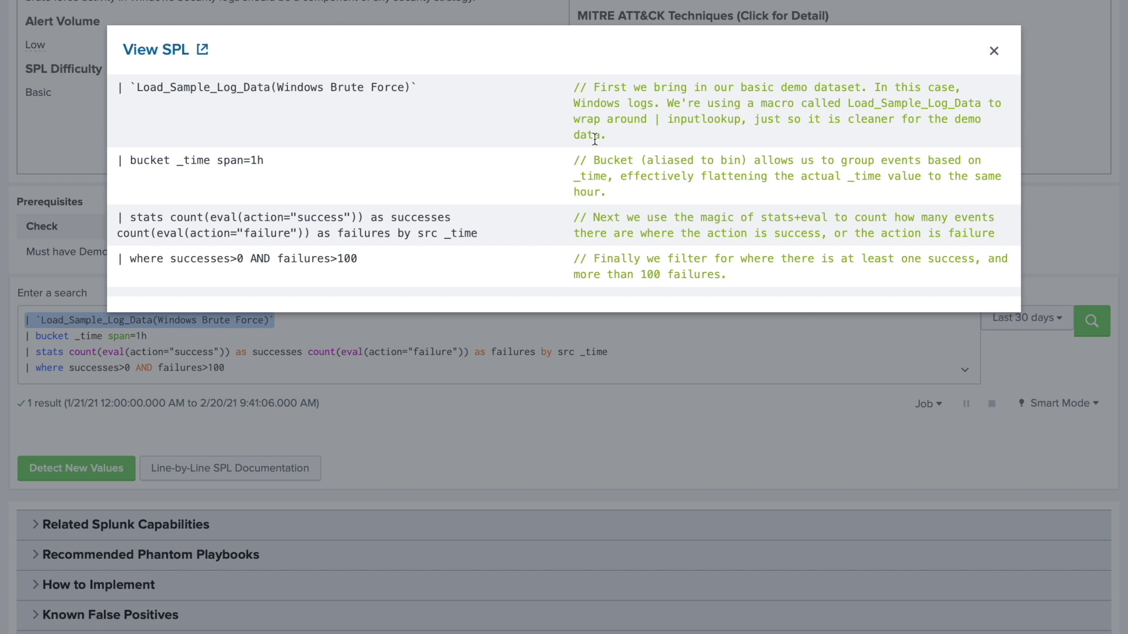
left_click_drag(620, 135, 574, 93)
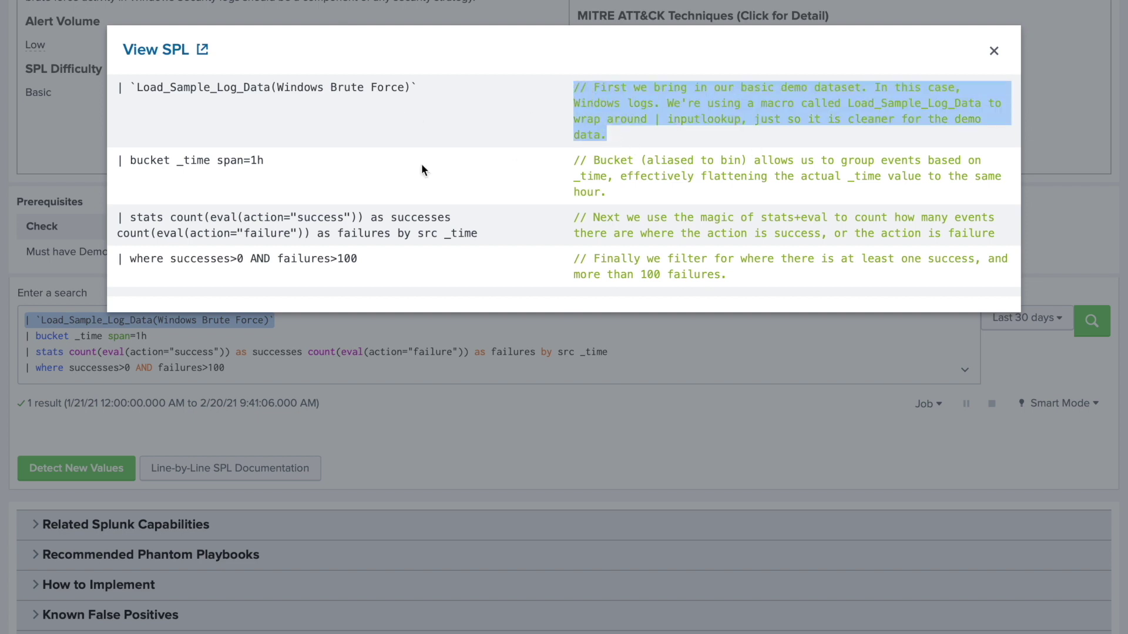
left_click_drag(607, 192, 580, 163)
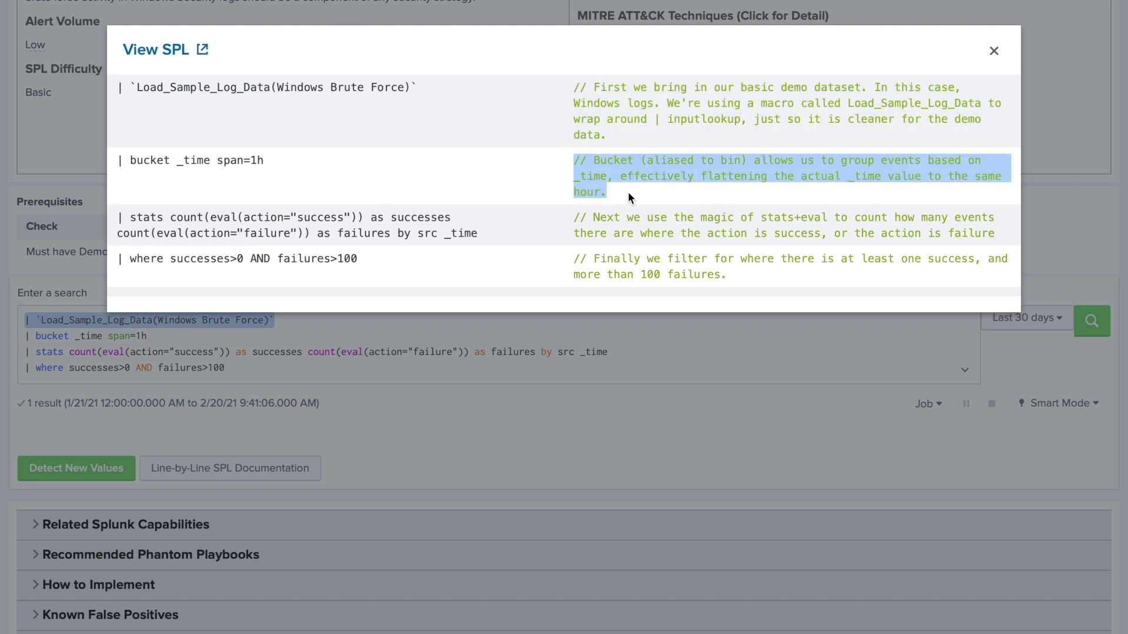
left_click_drag(260, 159, 256, 159)
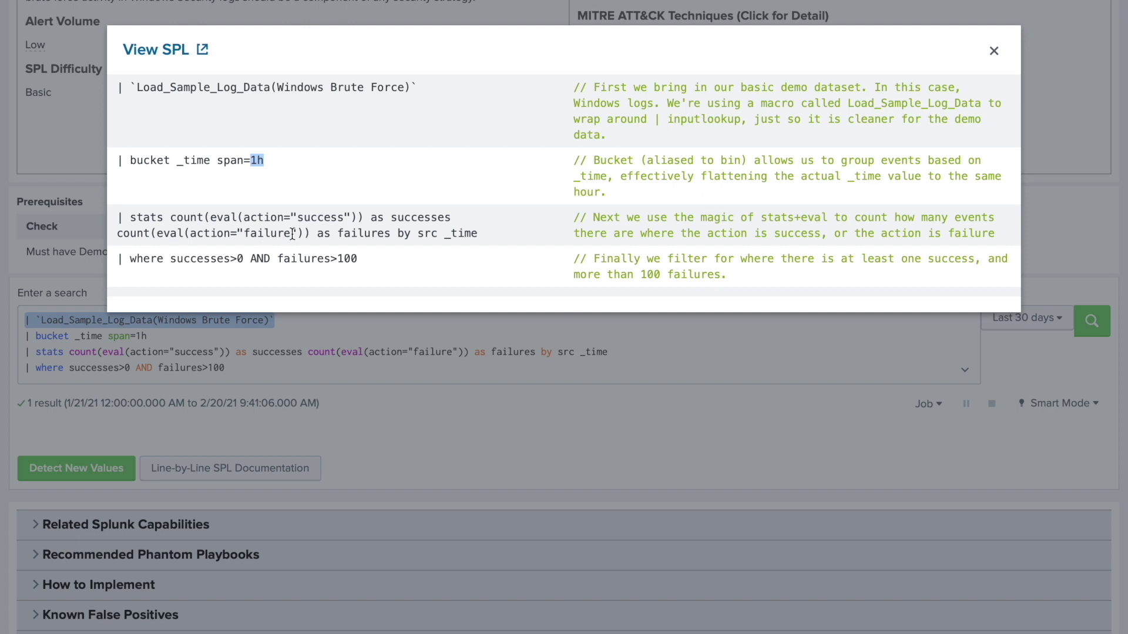
Step: Examine how the stats line counts success and failure actions as successes and failures by src
left_click_drag(301, 234, 188, 233)
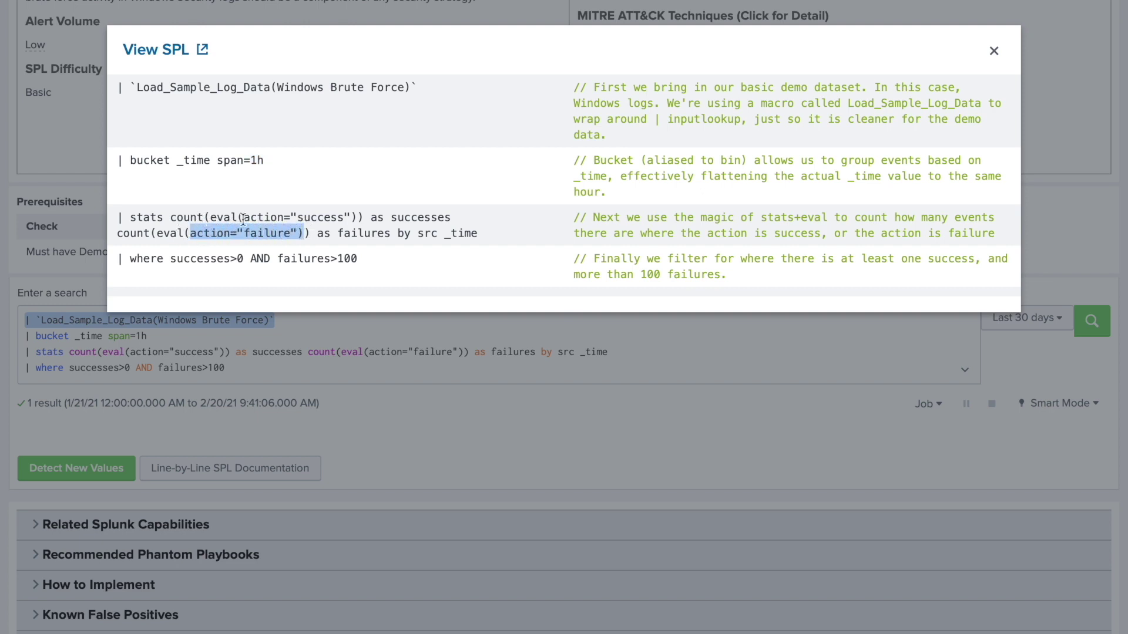
double_click(303, 219)
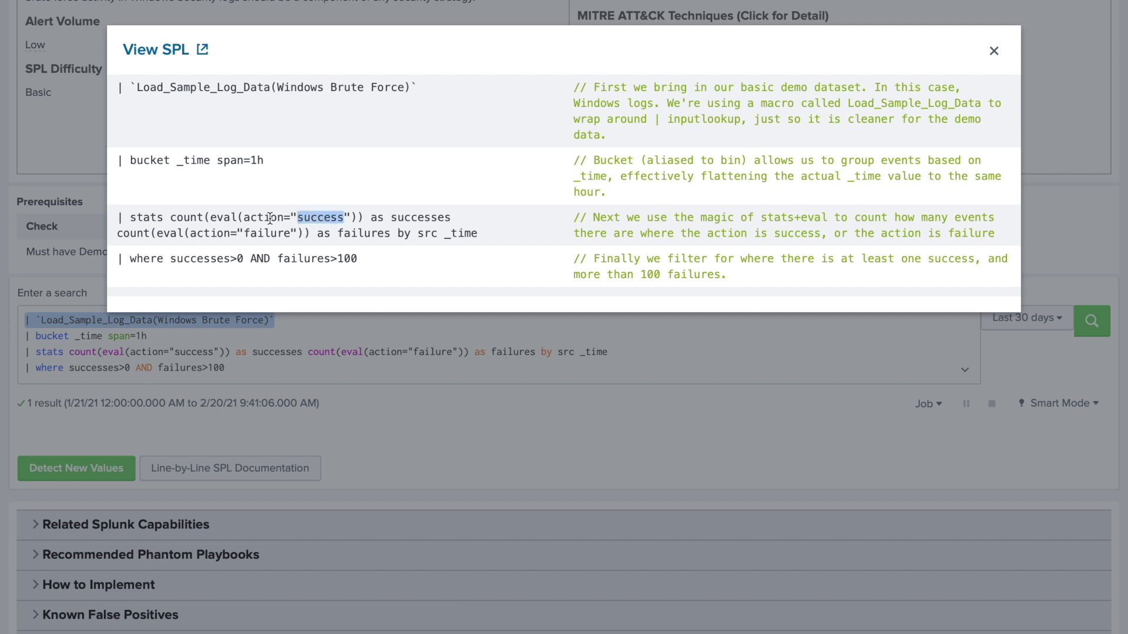
left_click(408, 219)
double_click(408, 220)
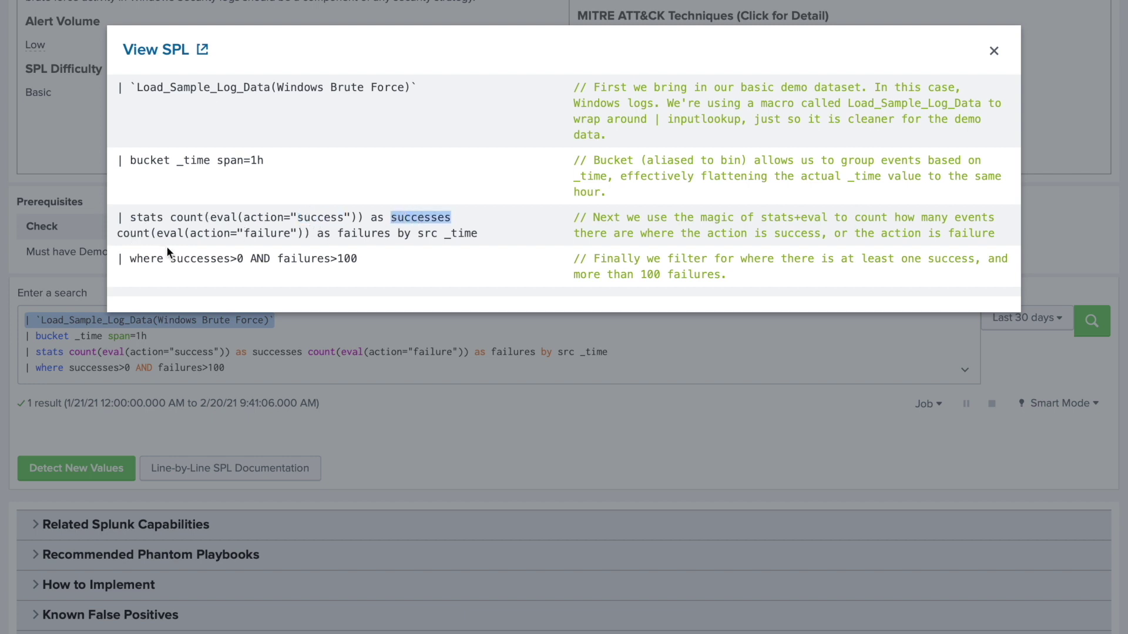
left_click(267, 232)
double_click(379, 235)
double_click(429, 233)
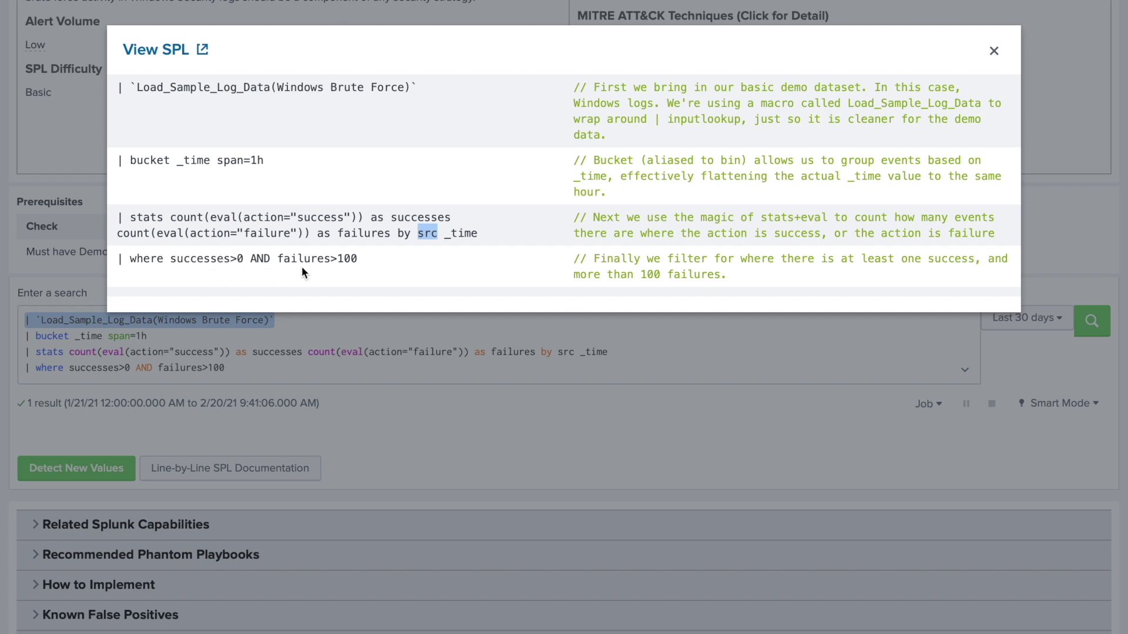
Step: Read the explanation of the final where filter and close the SPL documentation
left_click_drag(728, 280, 573, 259)
left_click(757, 281)
left_click(992, 54)
Step: Browse the demo results for the top users failing authentication up to page 4, and view the panels below
scroll(499, 463, "down", 5)
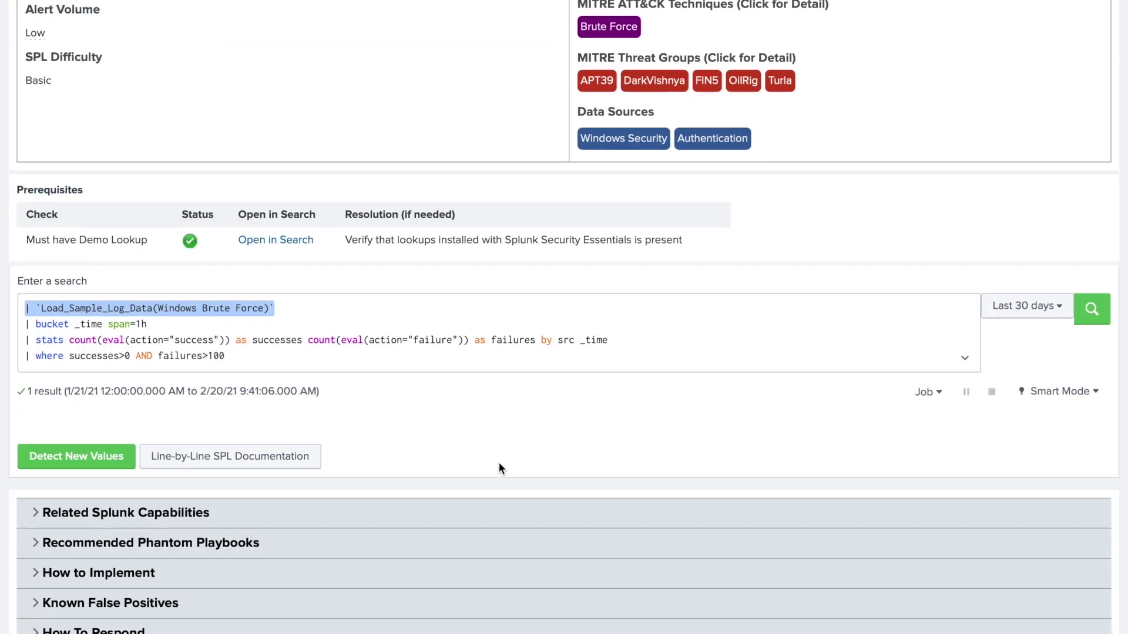
scroll(499, 464, "down", 5)
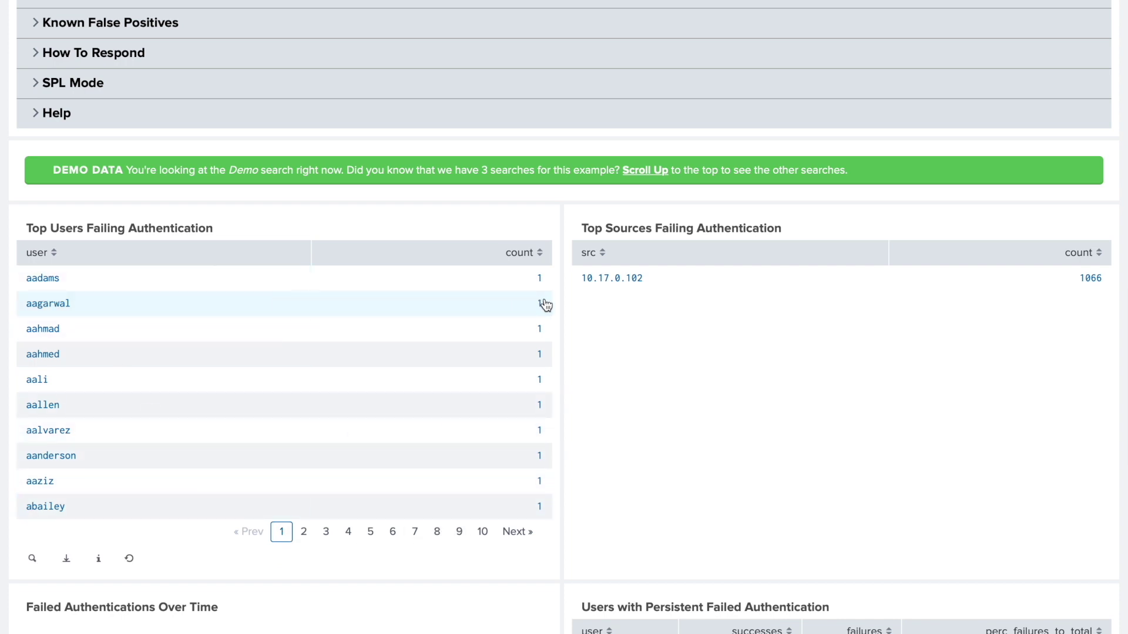
left_click(305, 532)
left_click(348, 532)
scroll(379, 567, "down", 5)
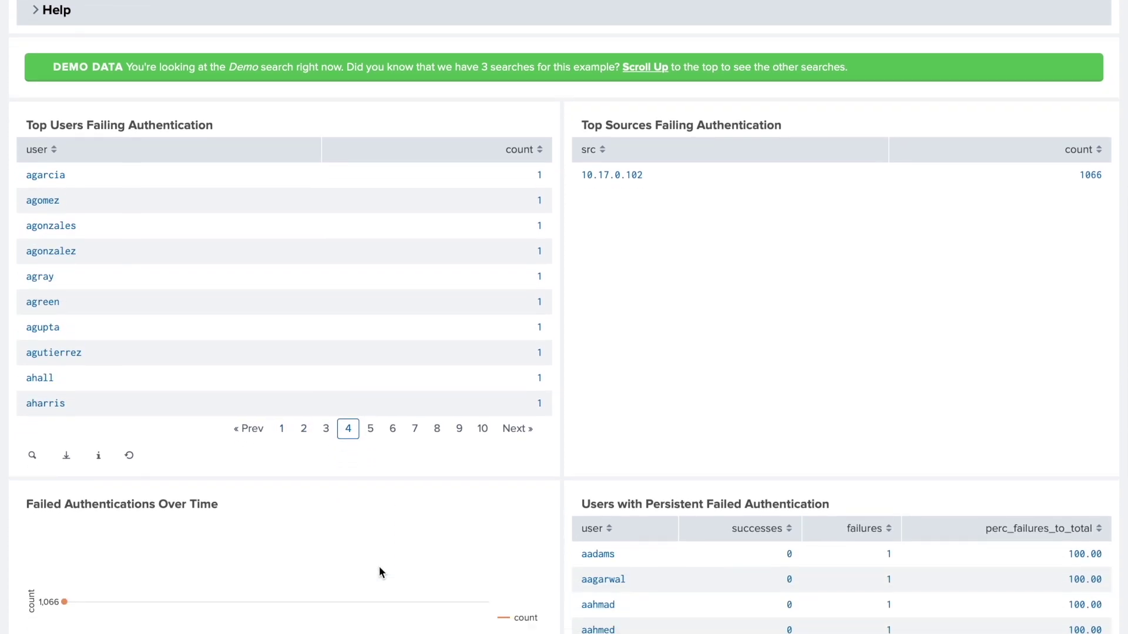
Step: Review the persistent failed authentication, outlier and raw event panels, and return to the brute force search query
scroll(379, 573, "down", 3)
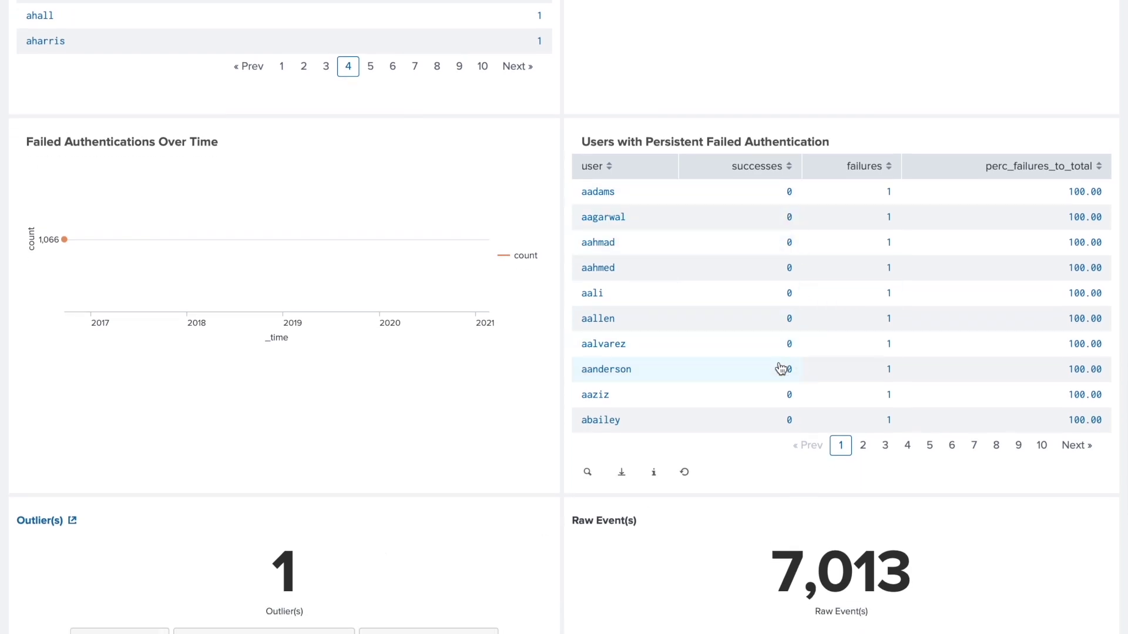
scroll(717, 327, "down", 3)
scroll(716, 327, "up", 9)
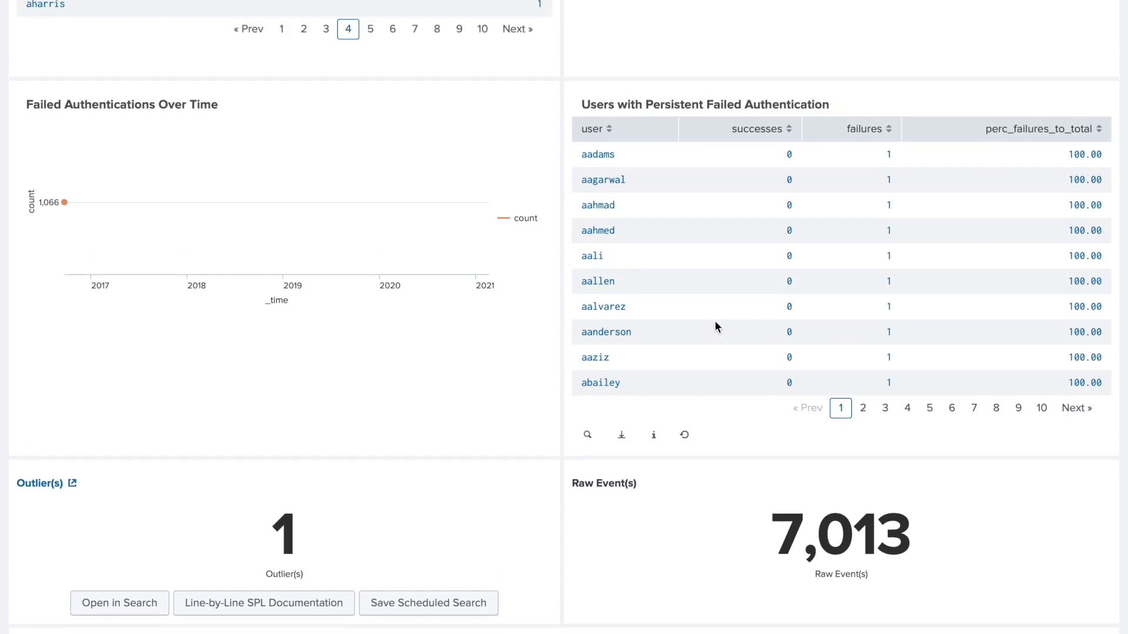
scroll(715, 322, "up", 5)
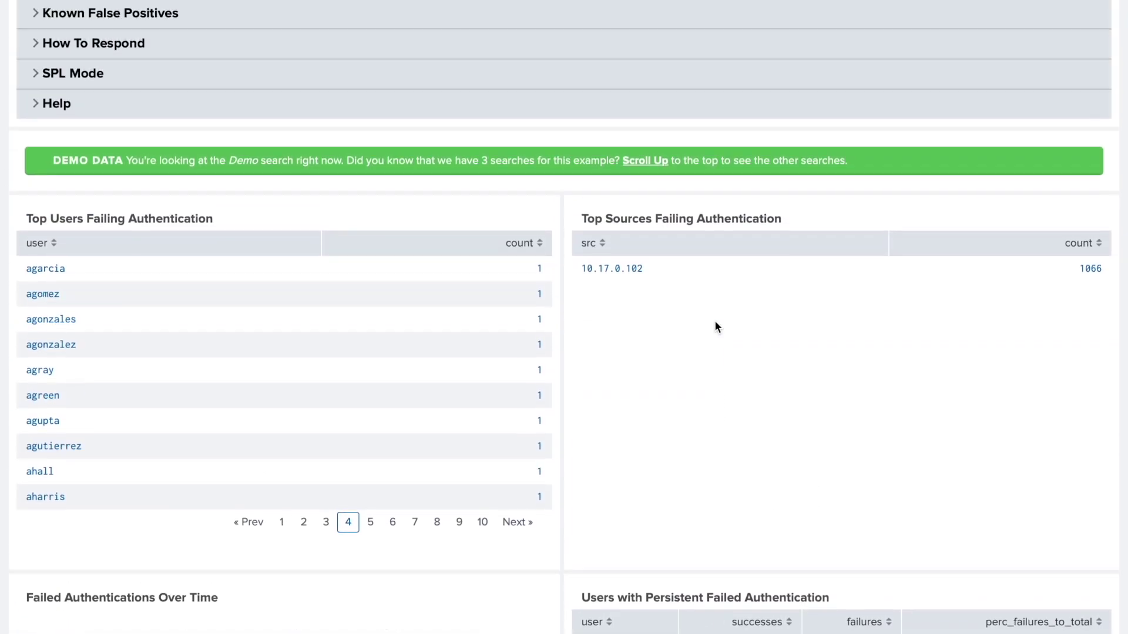
scroll(716, 327, "up", 6)
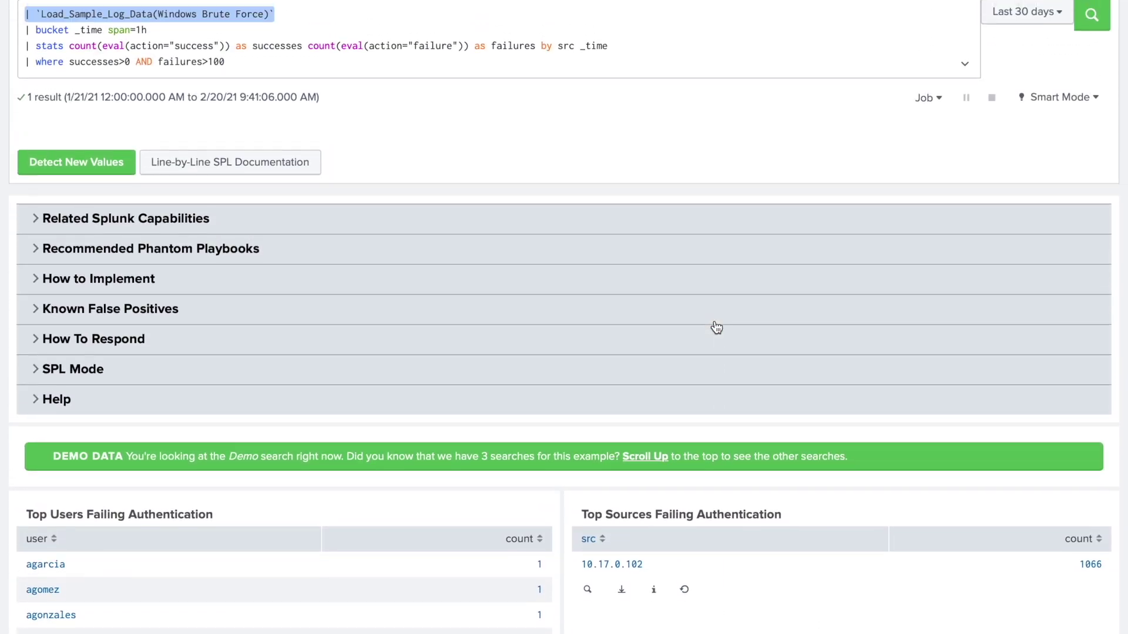
scroll(715, 323, "down", 5)
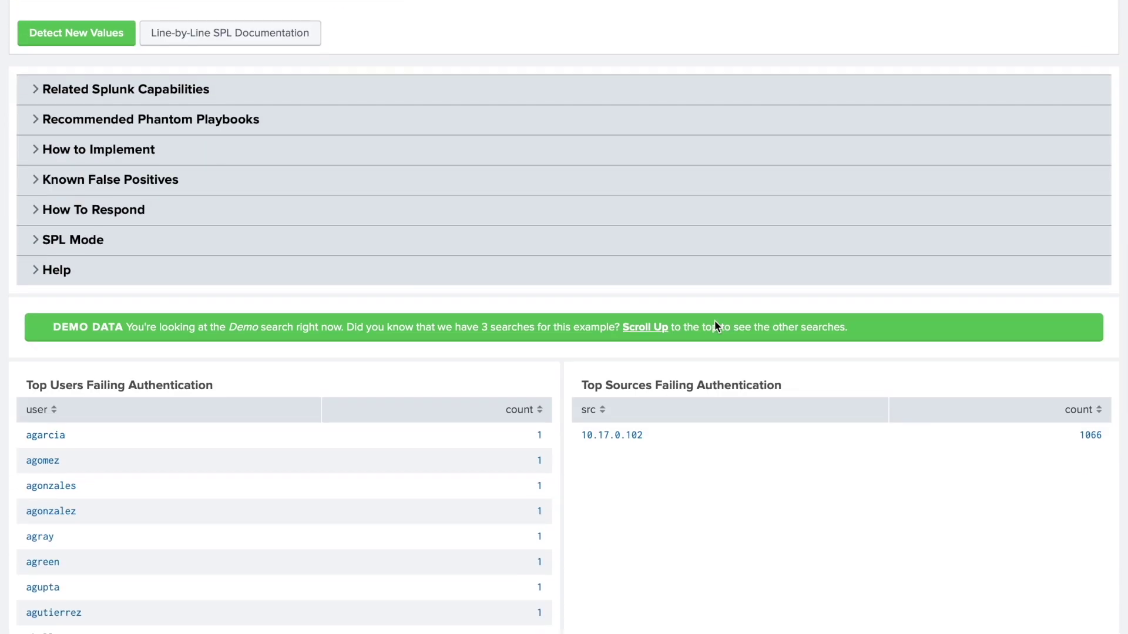
scroll(715, 324, "up", 4)
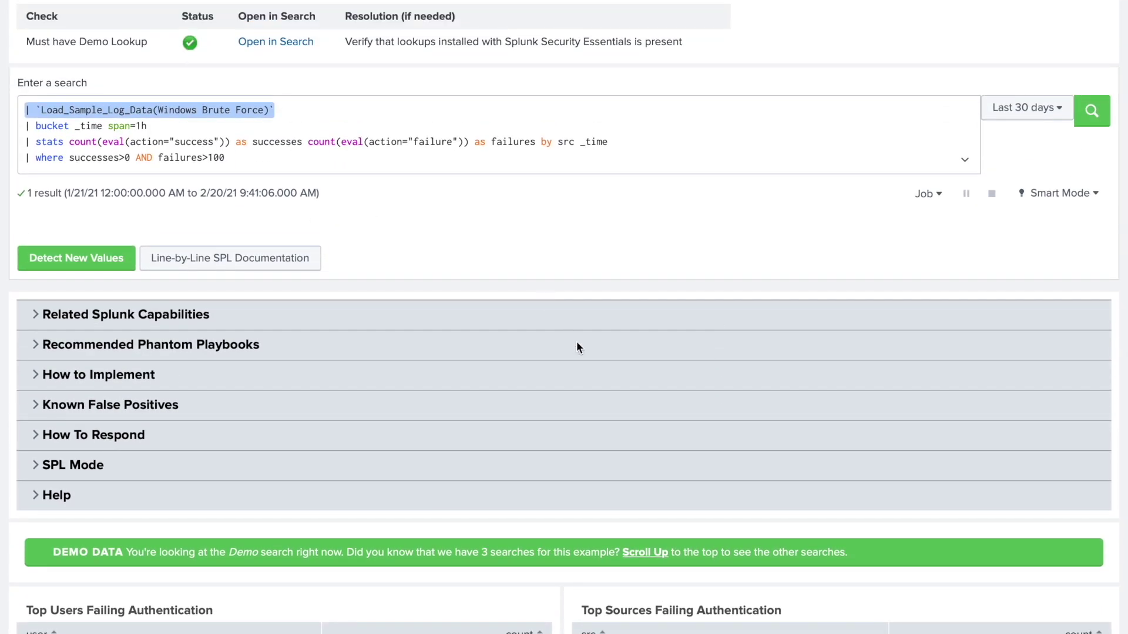
Step: View the Related Splunk Capabilities section, and read the How to Implement guidance before collapsing it
scroll(576, 346, "down", 5)
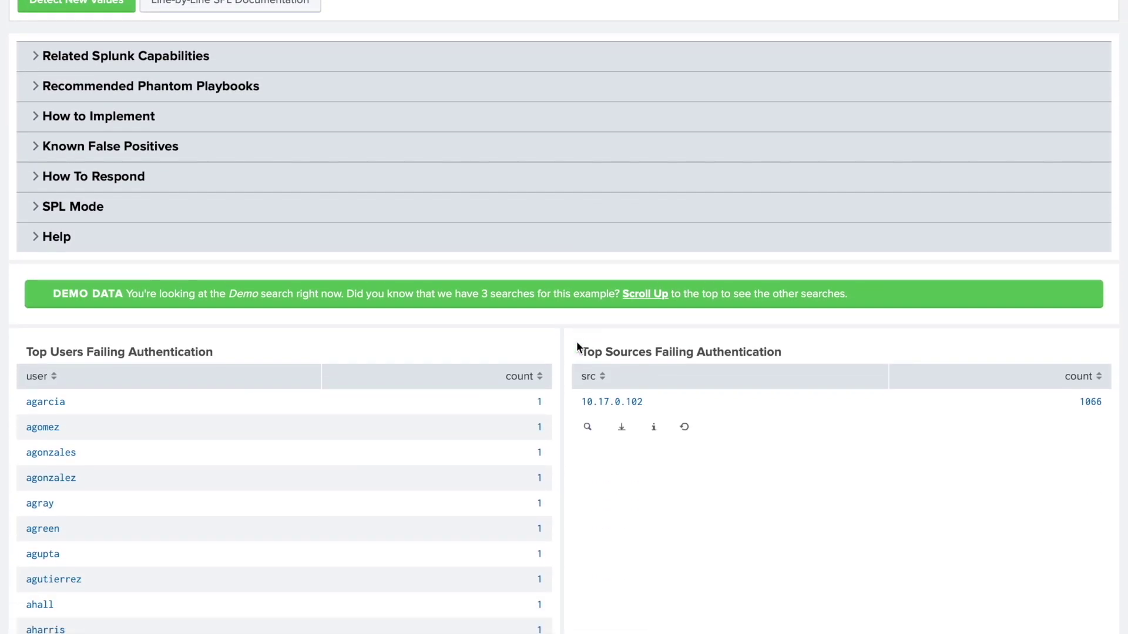
left_click(39, 58)
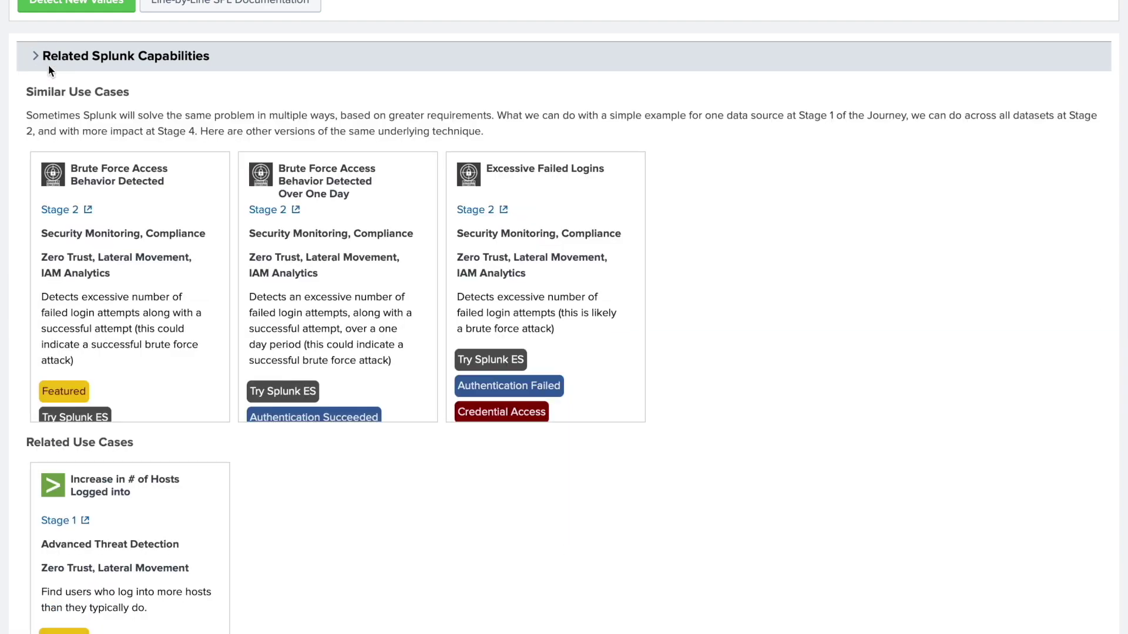
left_click(42, 63)
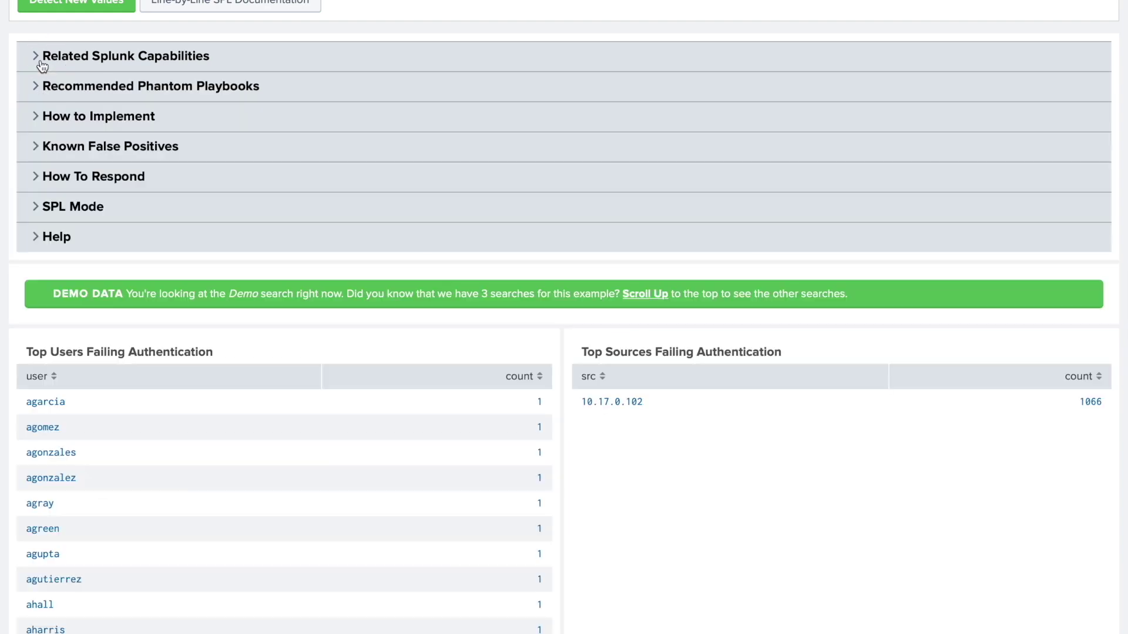
left_click(41, 128)
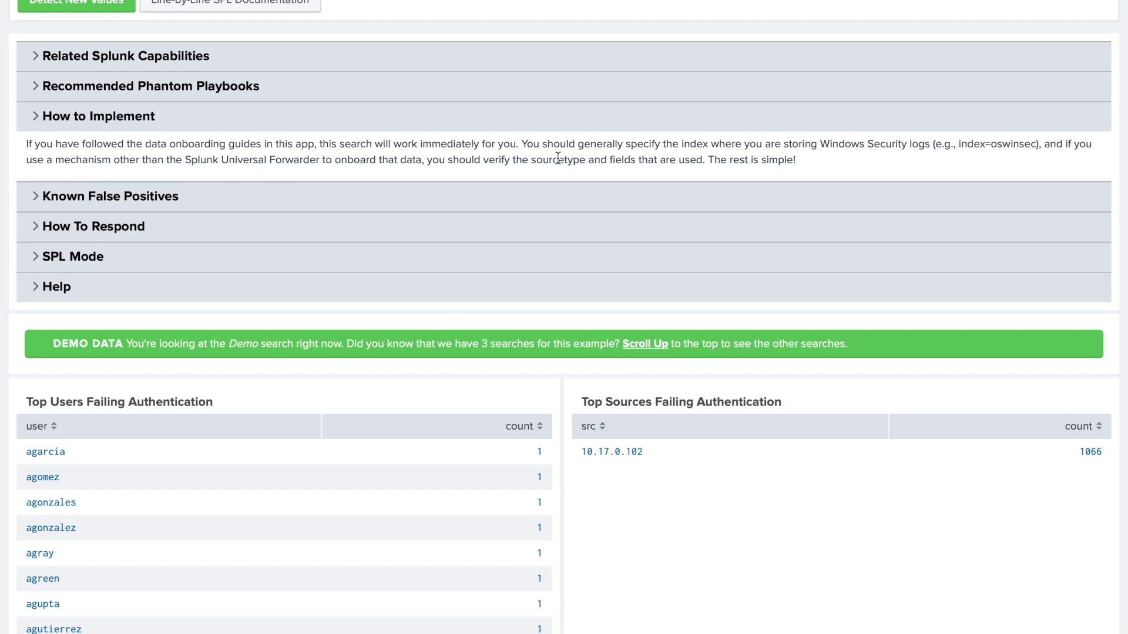
left_click_drag(166, 173, 42, 145)
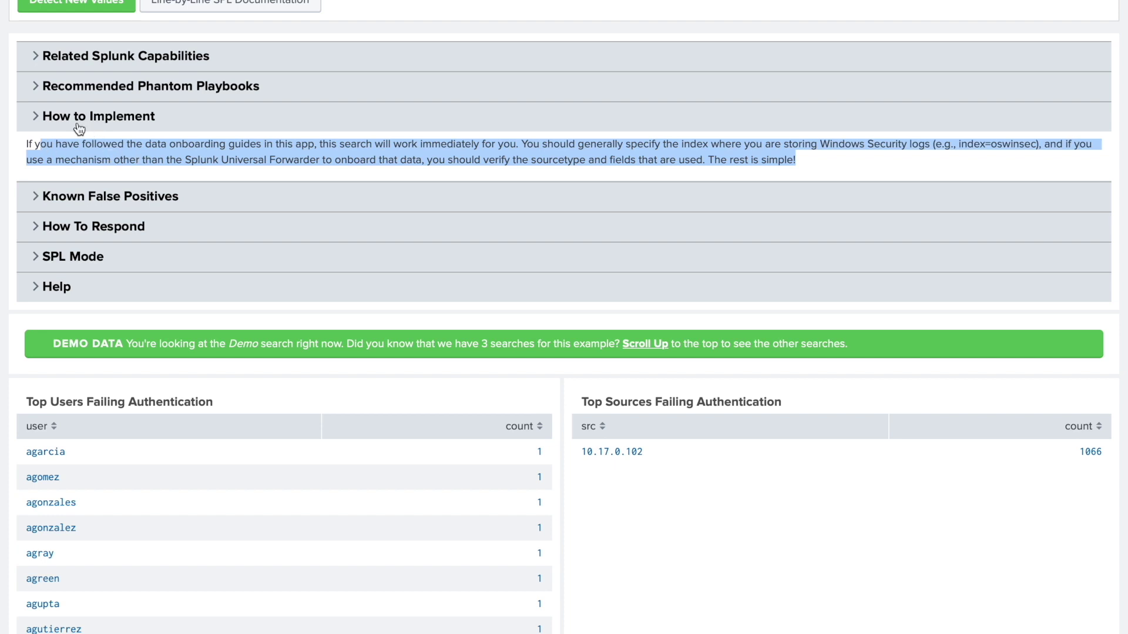
left_click(56, 118)
Step: Examine the demo result panels from the top users and sources failing authentication down to the Outliers Only table
scroll(430, 398, "down", 3)
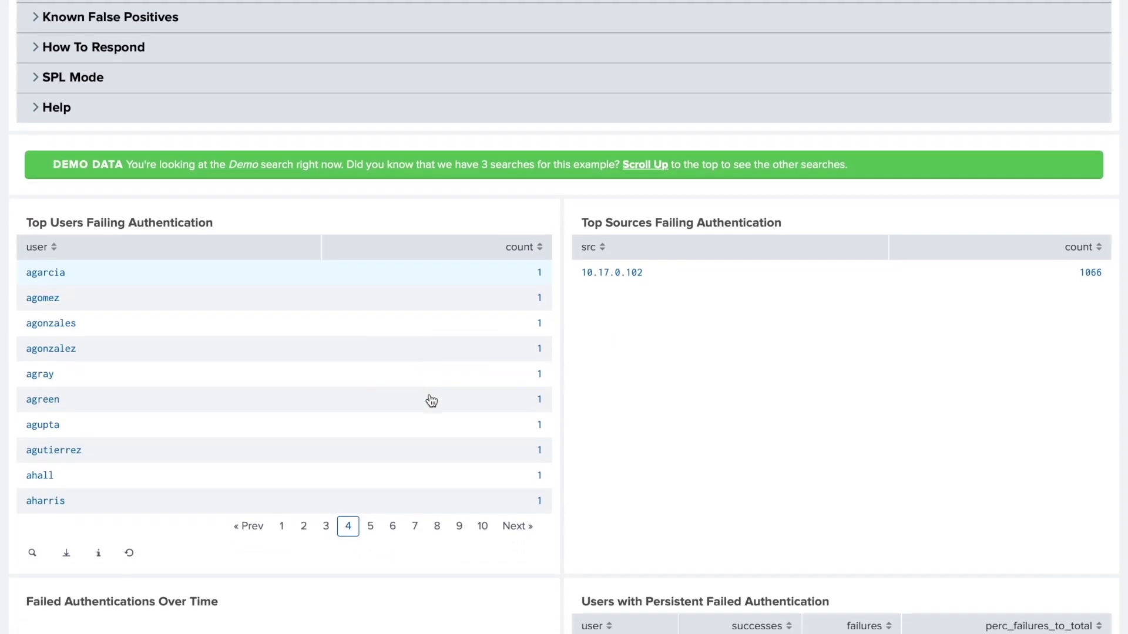
scroll(431, 399, "down", 2)
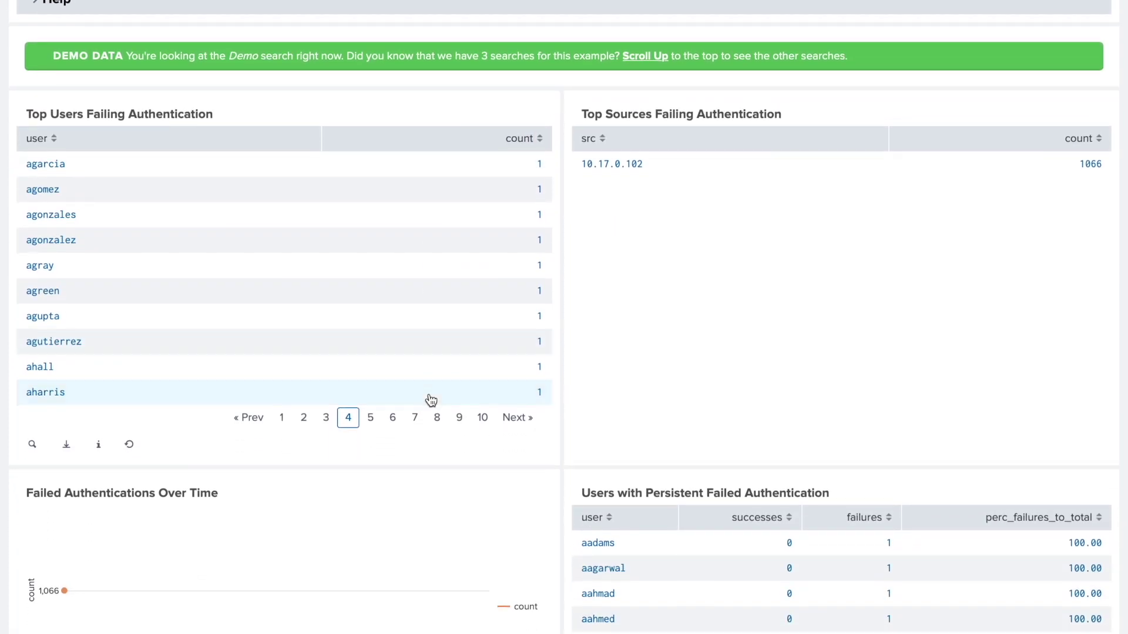
scroll(430, 398, "up", 1)
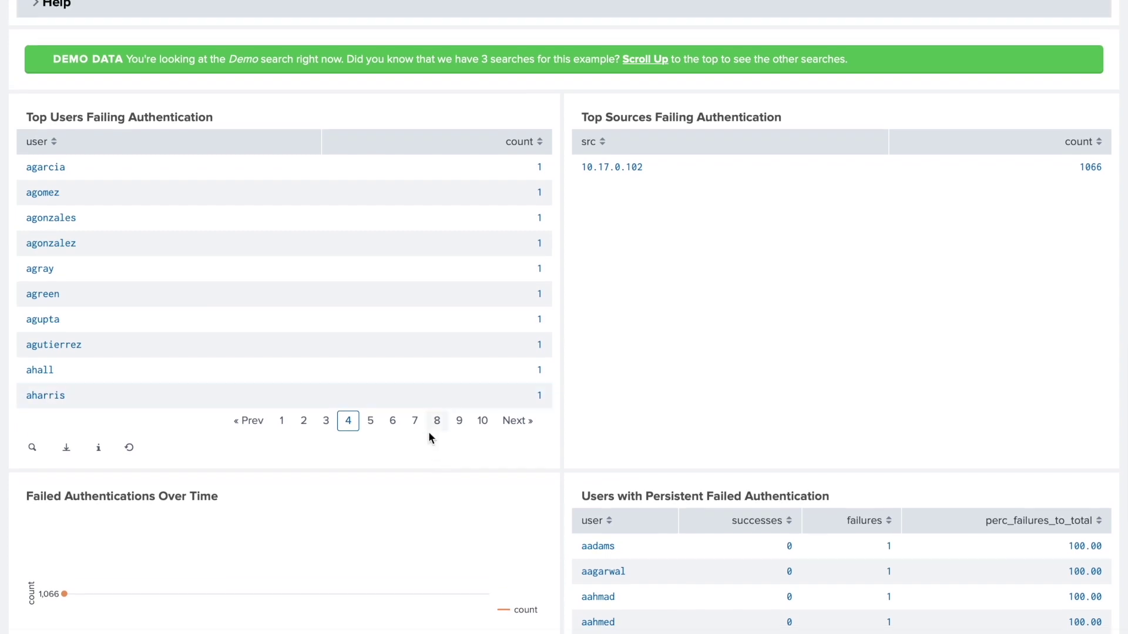
scroll(428, 438, "down", 1)
scroll(429, 438, "up", 2)
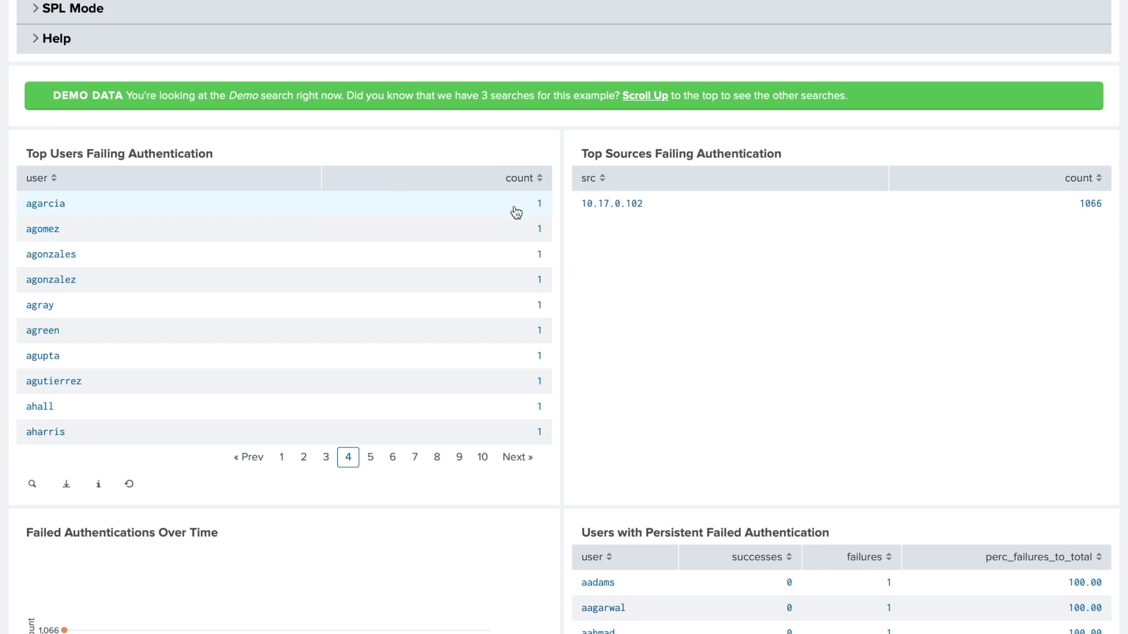
scroll(561, 421, "down", 5)
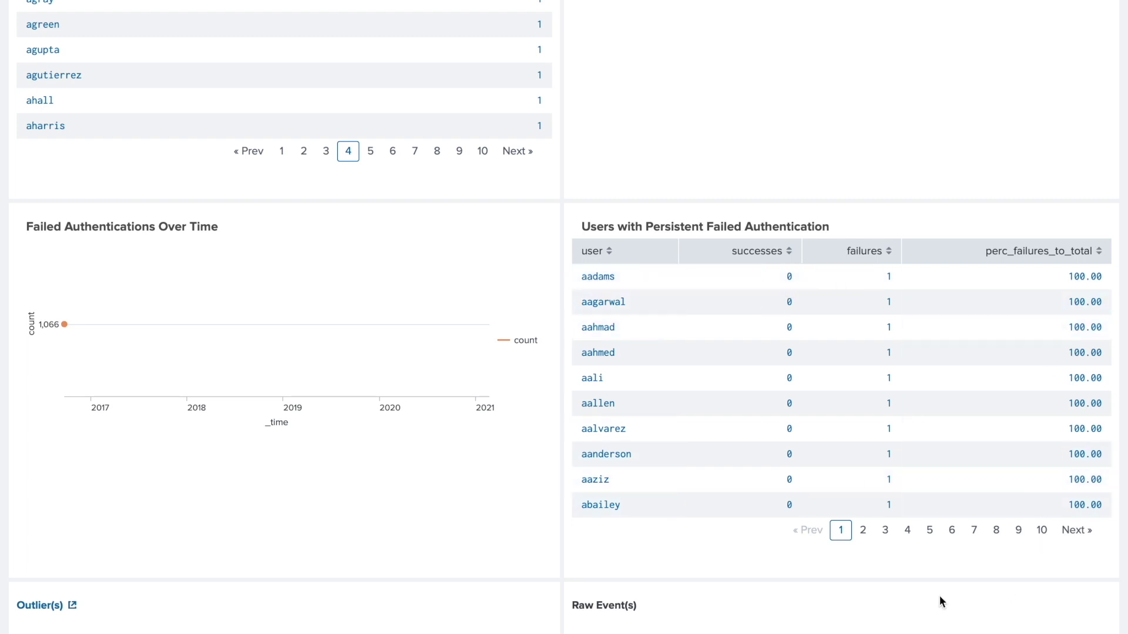
scroll(939, 596, "down", 5)
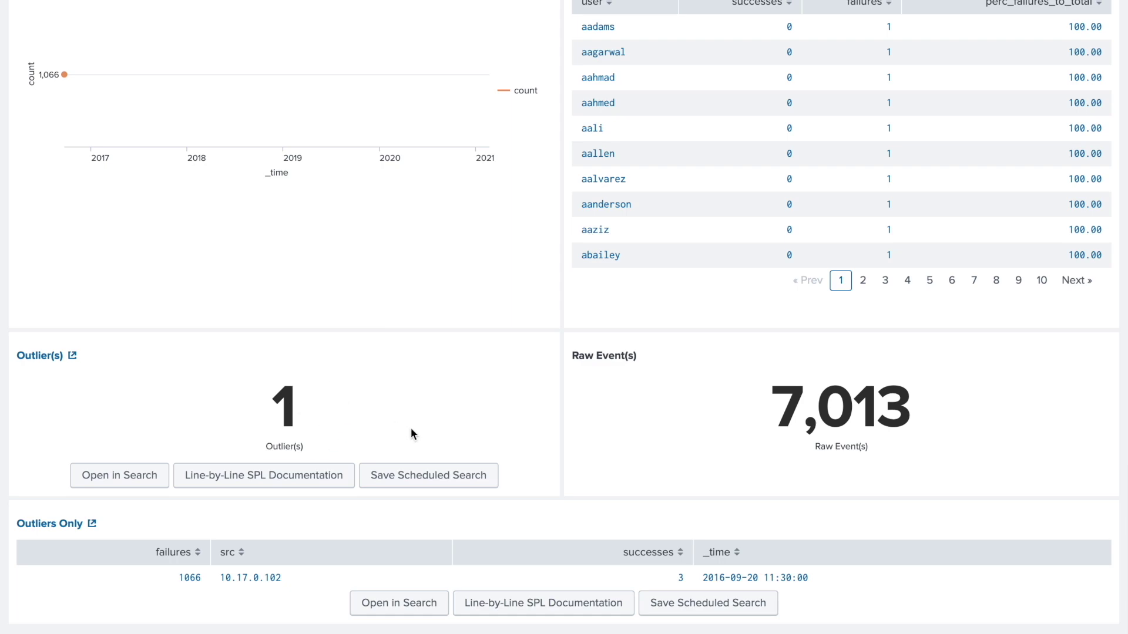
Step: Look back over the demo results and return to the detection's description, security impact and MITRE ATT&CK details
scroll(411, 427, "up", 15)
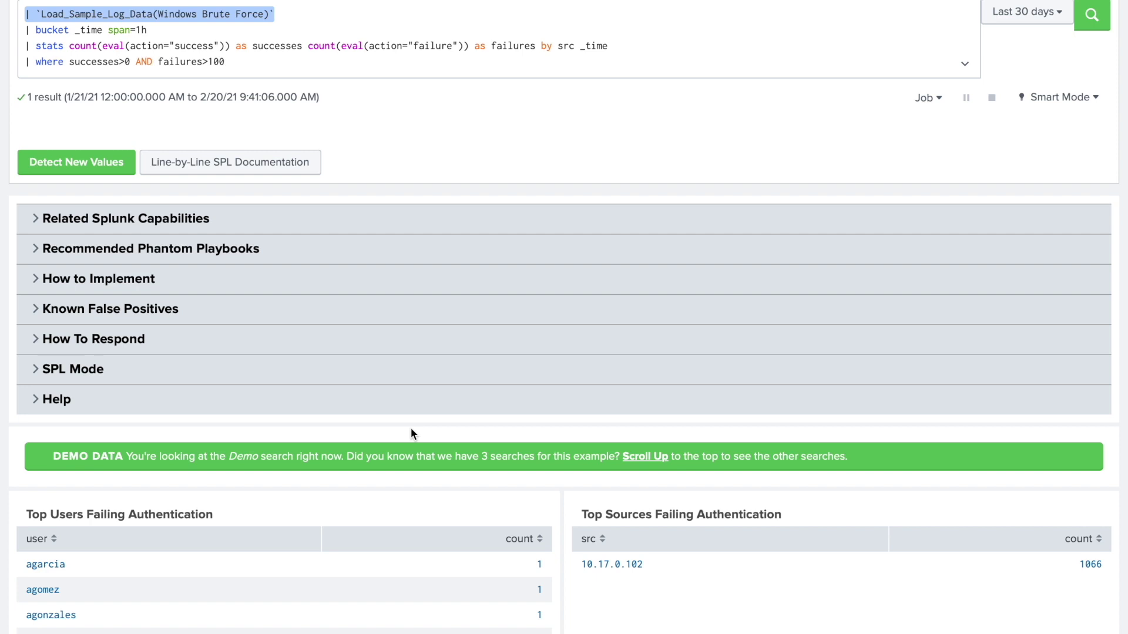
scroll(412, 430, "down", 10)
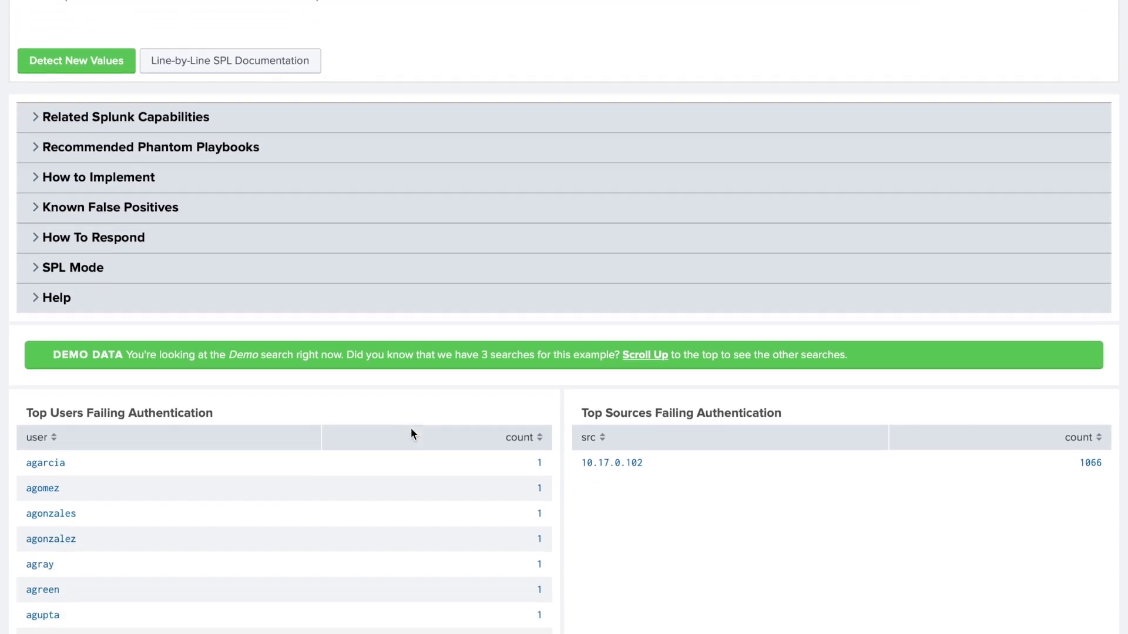
scroll(411, 434, "down", 3)
scroll(411, 433, "up", 12)
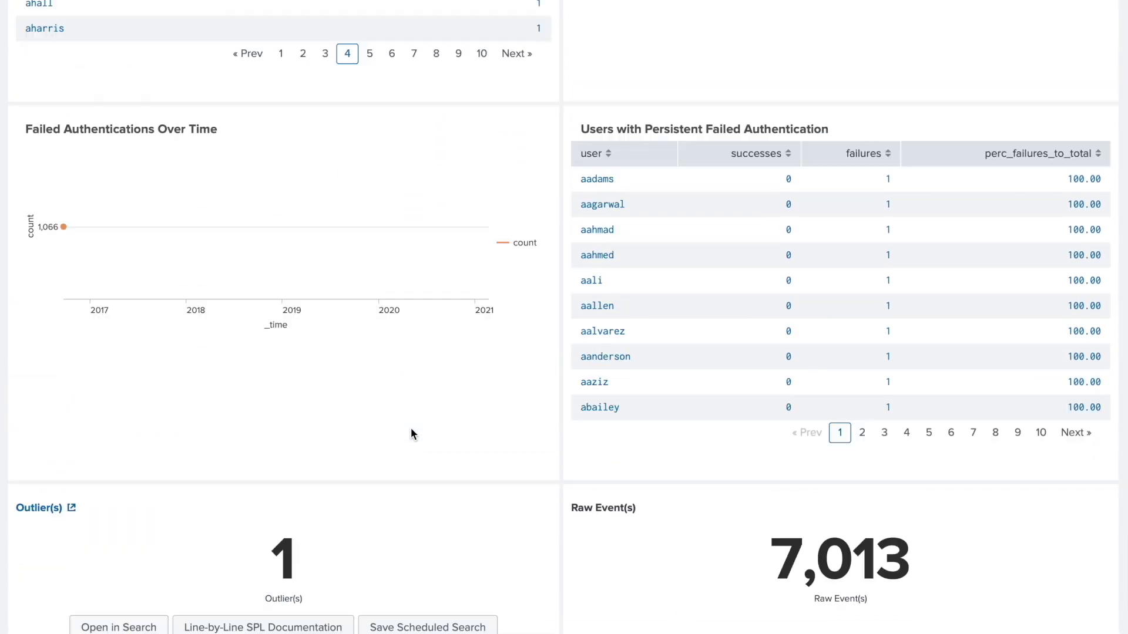
scroll(410, 434, "up", 15)
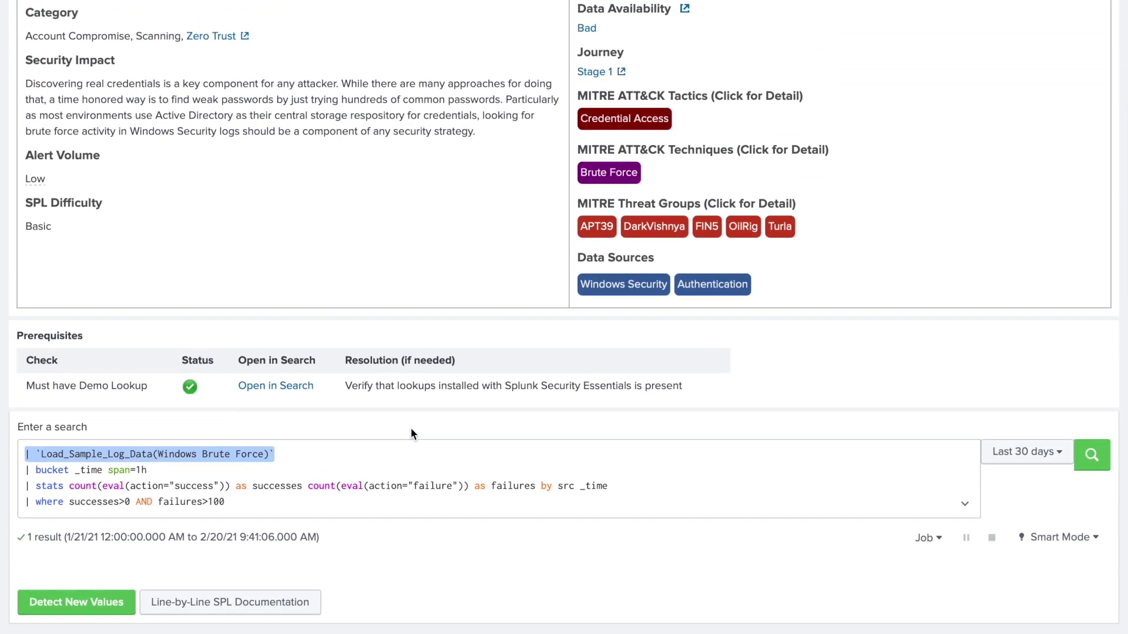
scroll(411, 433, "up", 2)
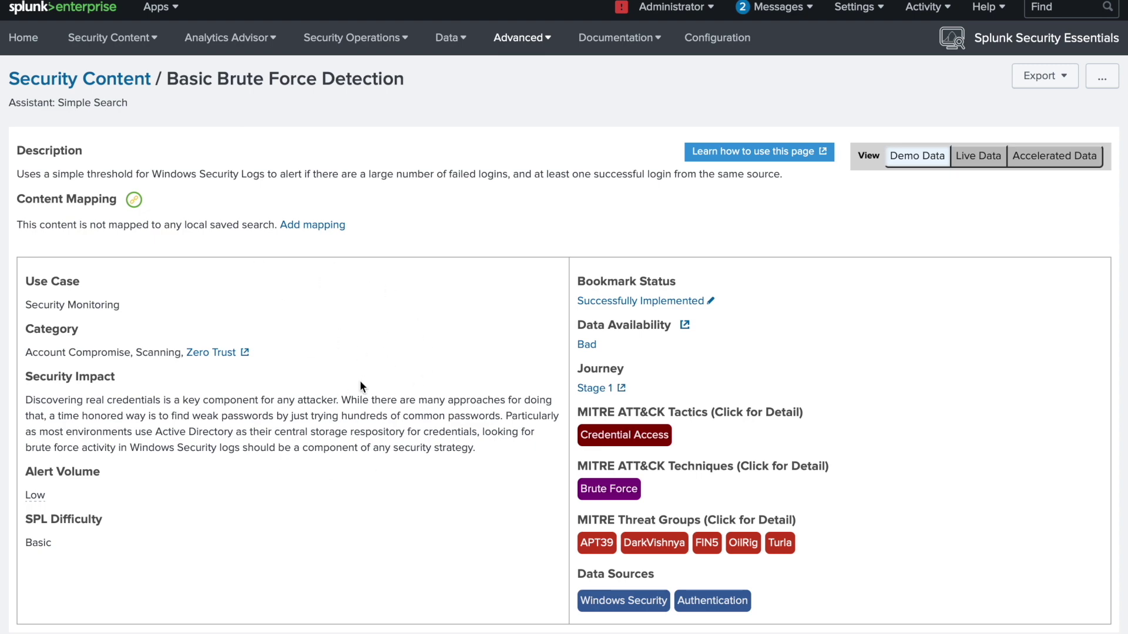
Step: Highlight the entire brute force detection query, look over its result panels, and return to the detection's overview
scroll(417, 509, "down", 10)
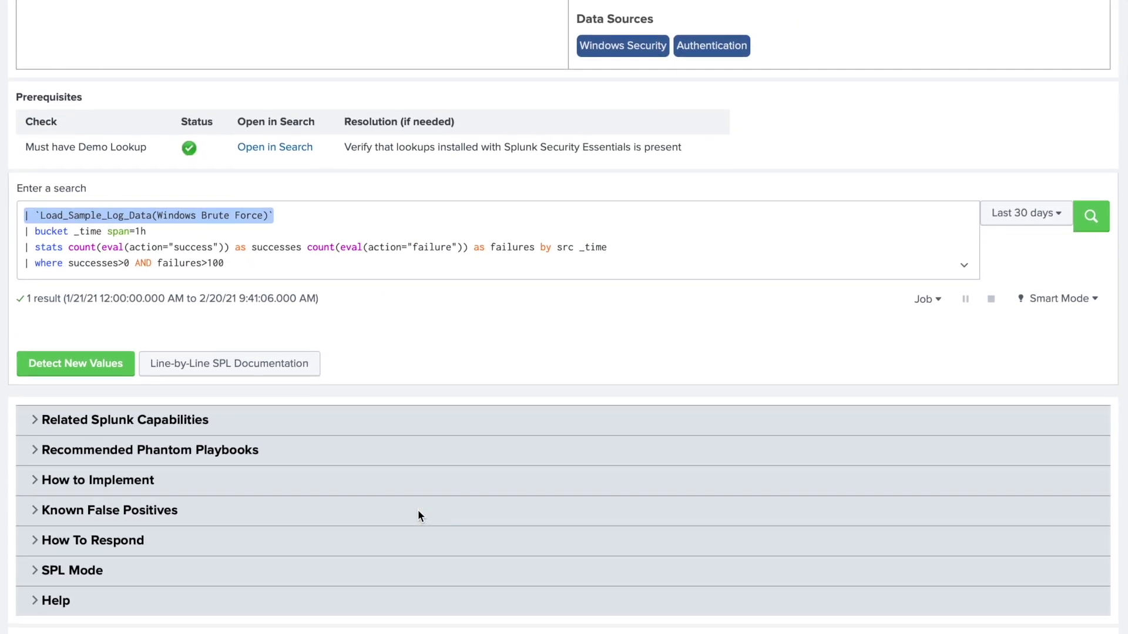
left_click_drag(230, 266, 7, 214)
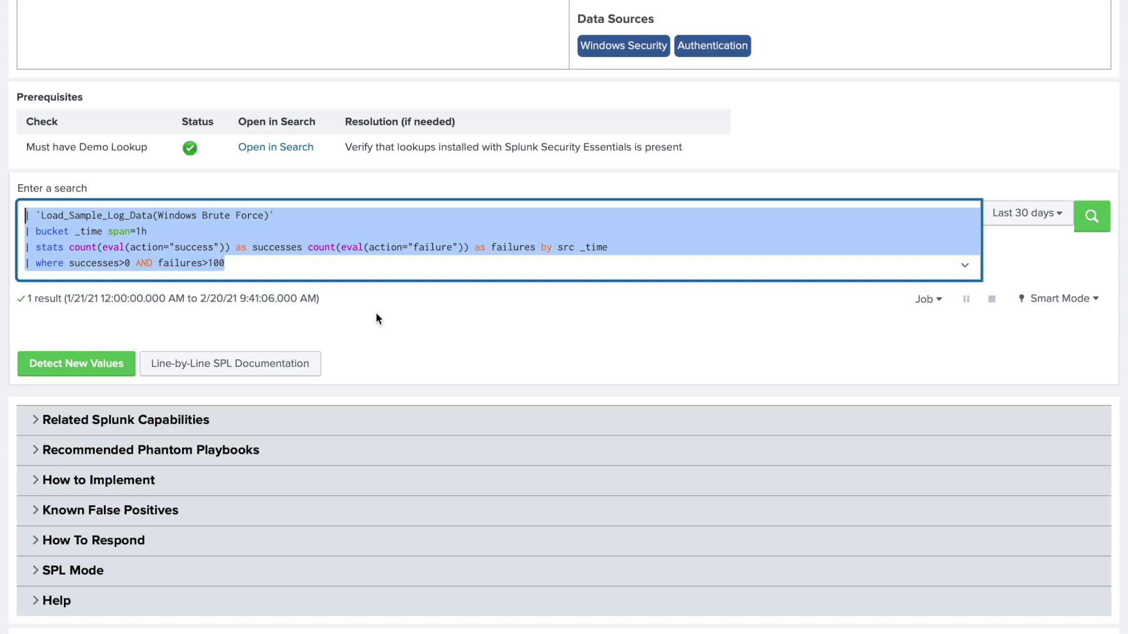
scroll(515, 347, "down", 2)
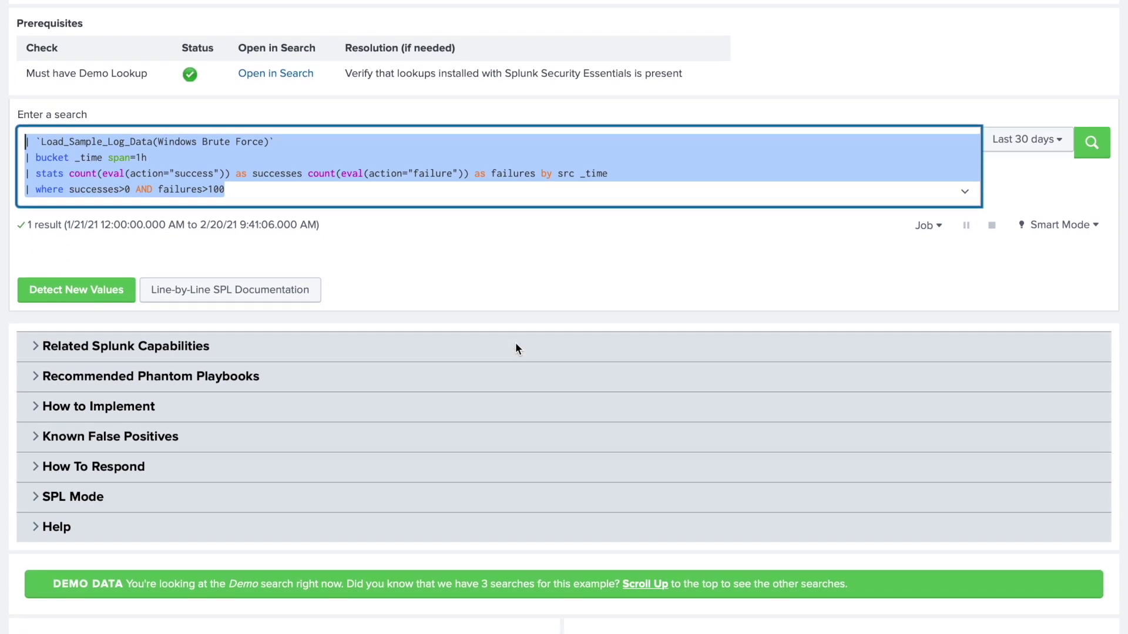
scroll(516, 347, "up", 3)
scroll(515, 347, "down", 8)
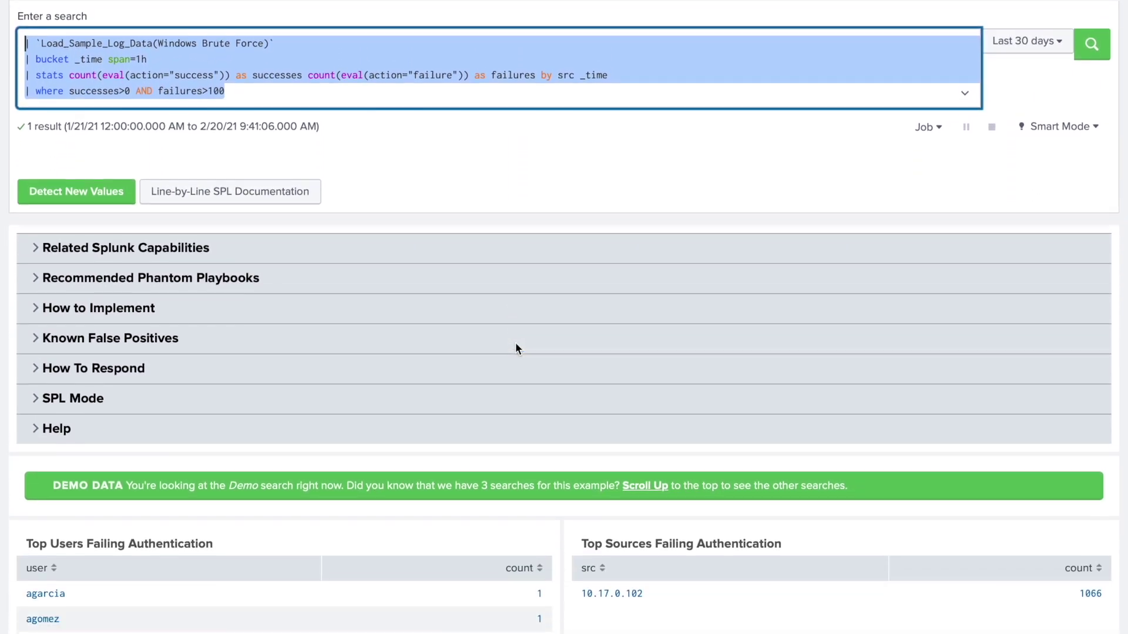
scroll(515, 344, "down", 11)
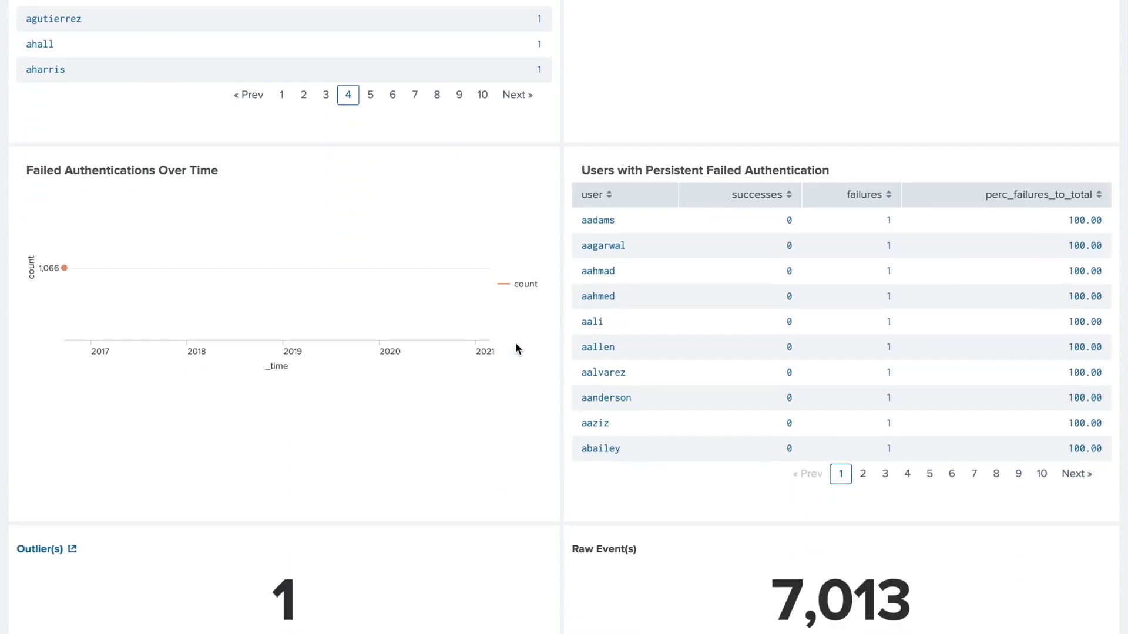
scroll(515, 343, "up", 20)
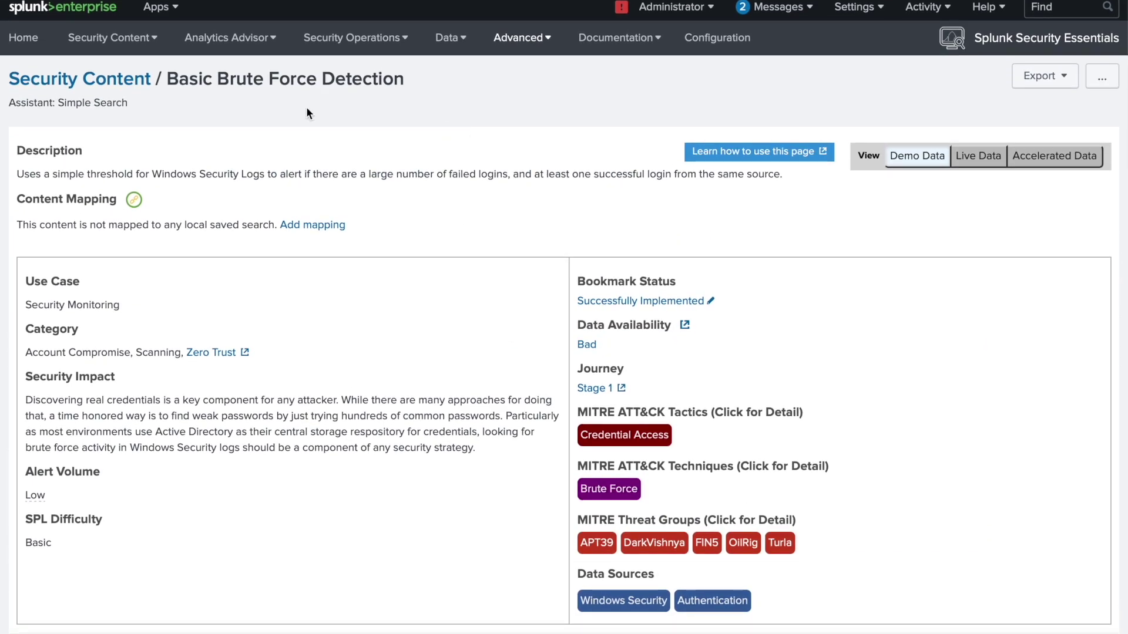
left_click(124, 45)
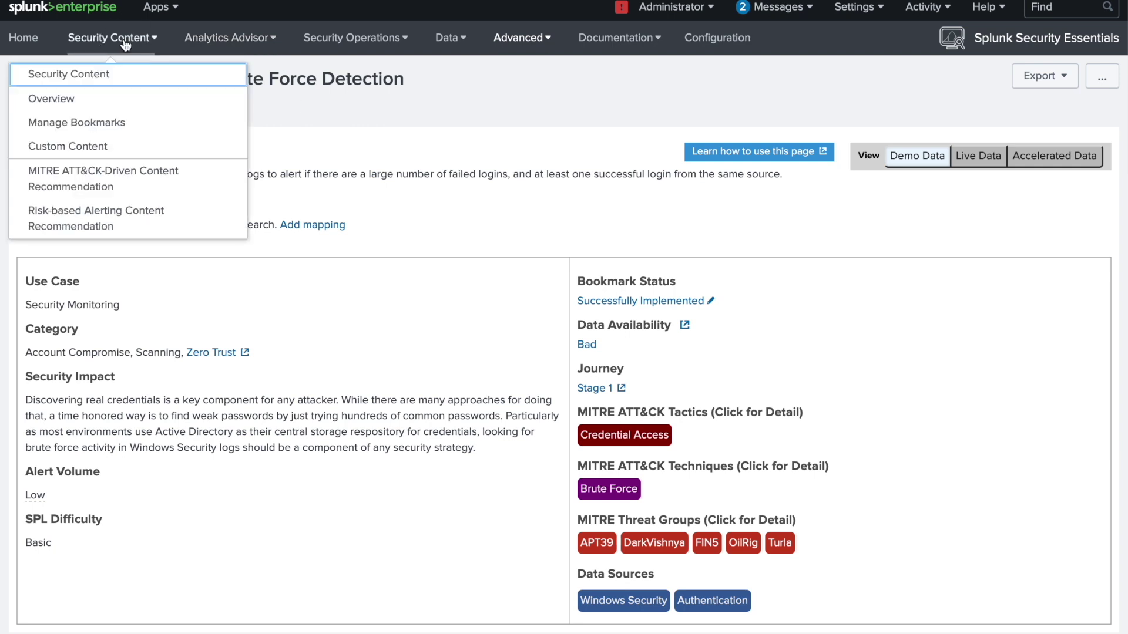
left_click(232, 51)
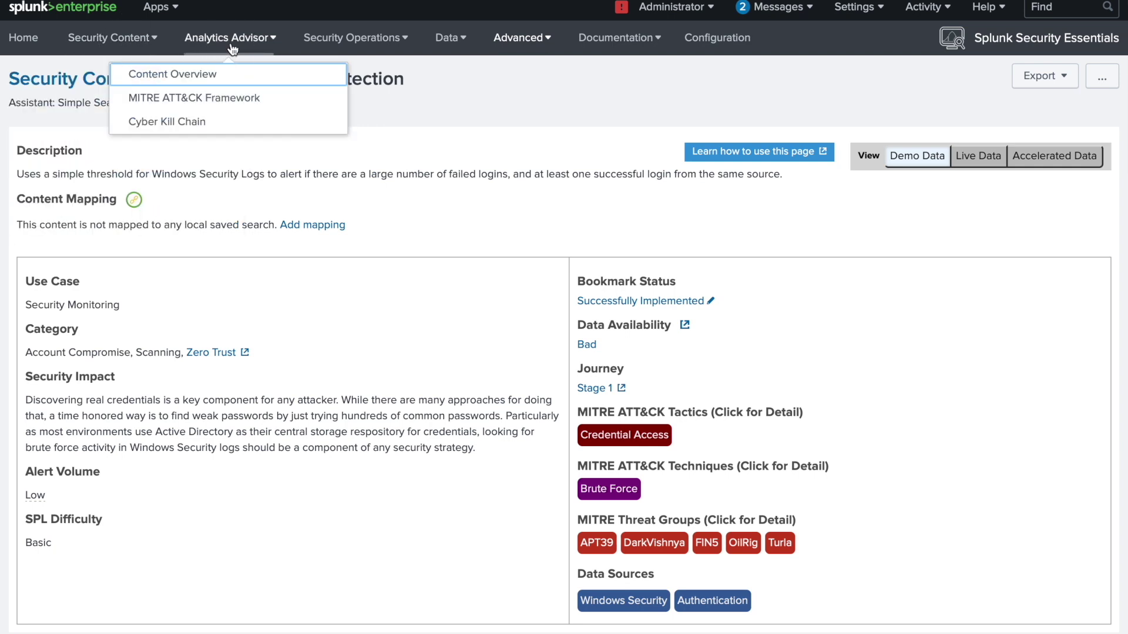
left_click(356, 47)
left_click(467, 46)
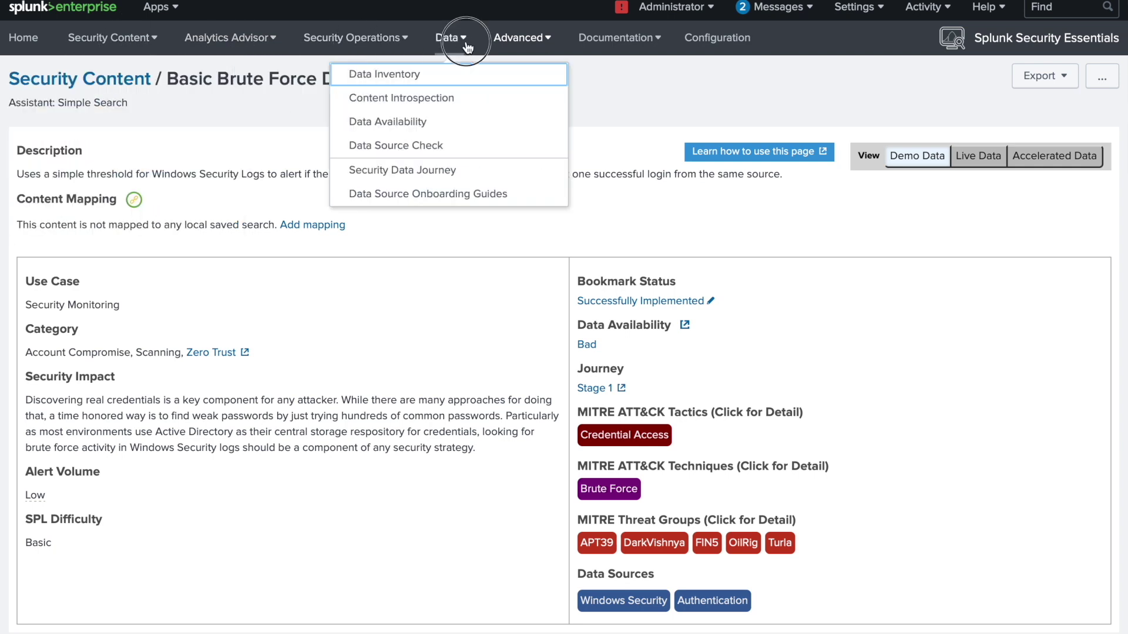
left_click(520, 48)
left_click(626, 52)
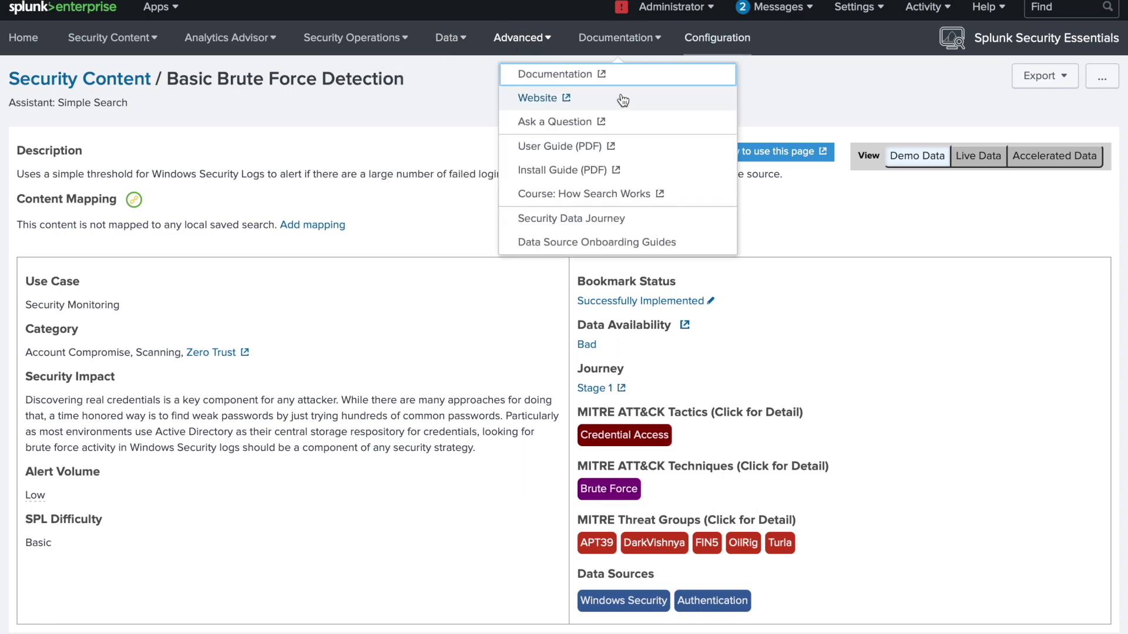
left_click(418, 113)
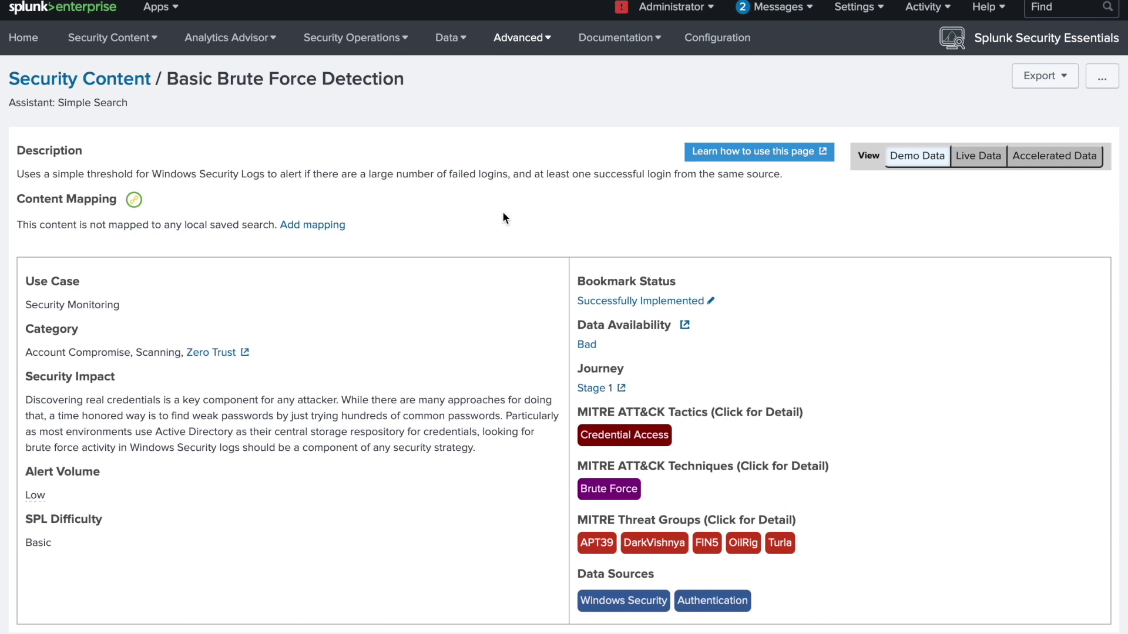
mouse_move(564, 2)
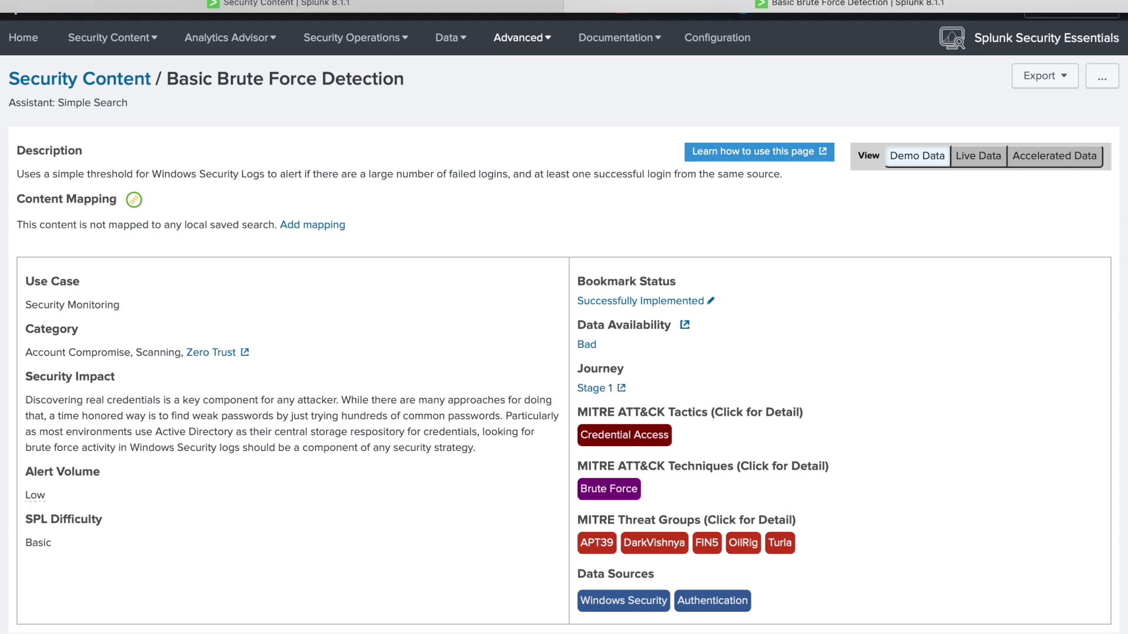